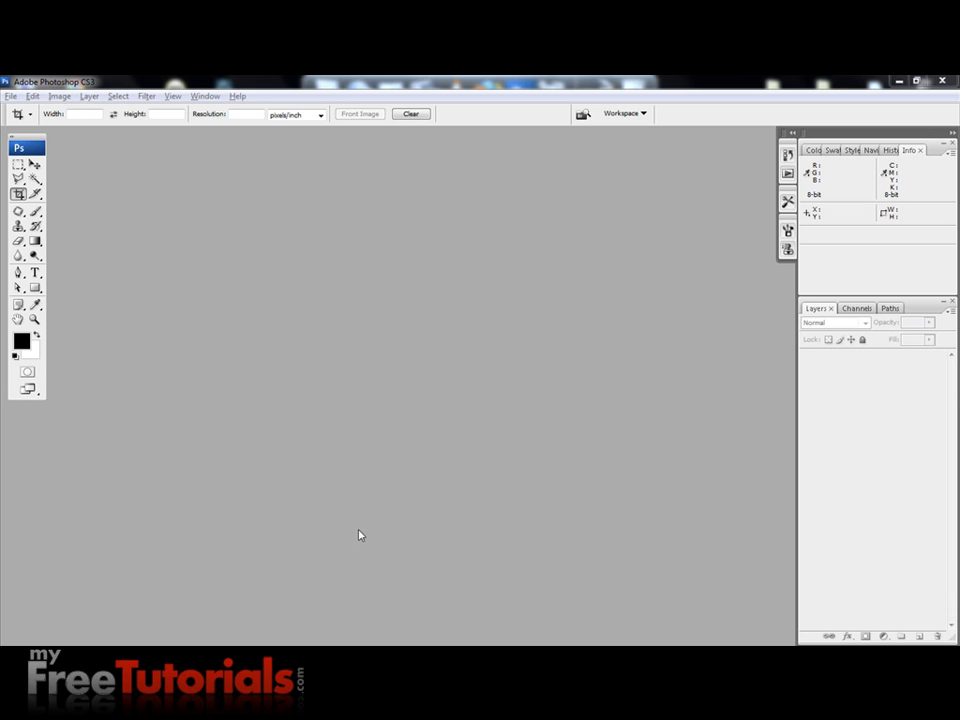
Create a new blank document 600 pixels wide by 500 pixels high.
left_click(11, 96)
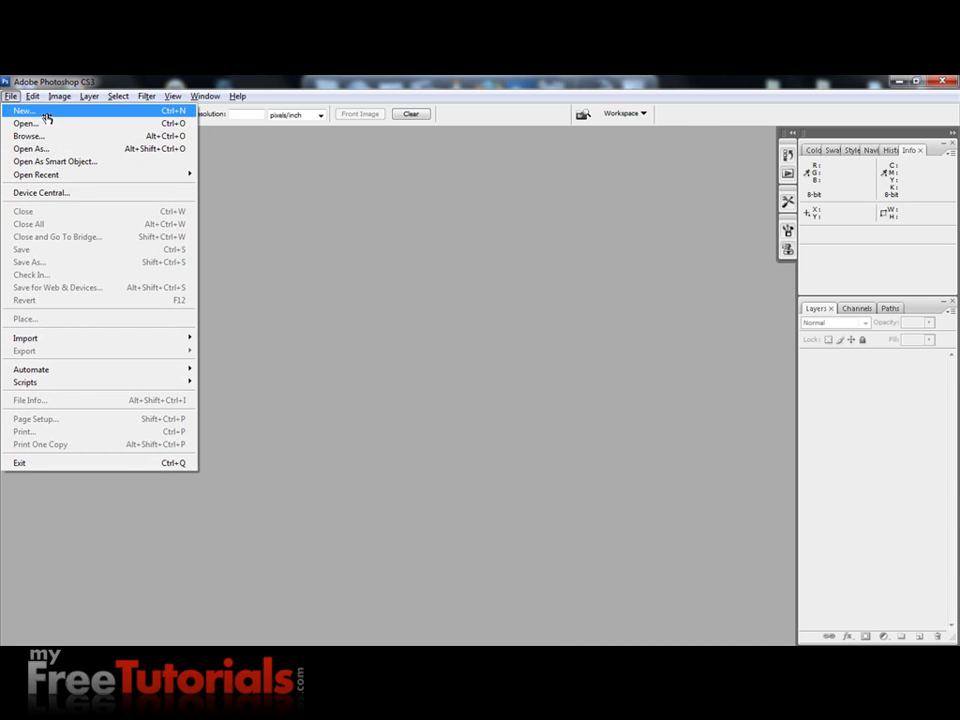
left_click(46, 118)
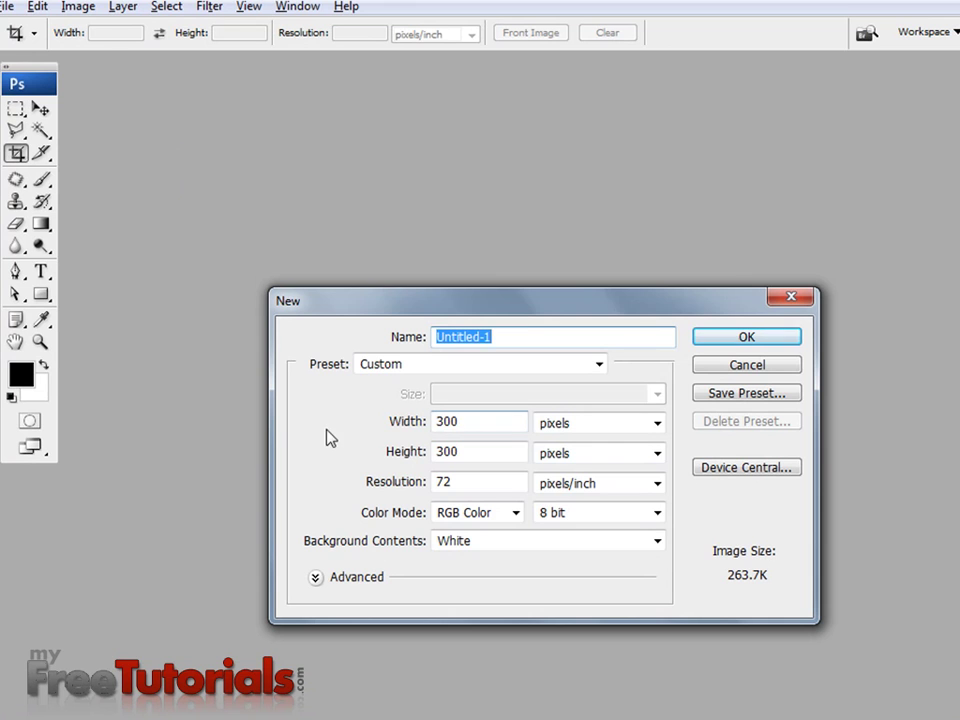
double_click(455, 427)
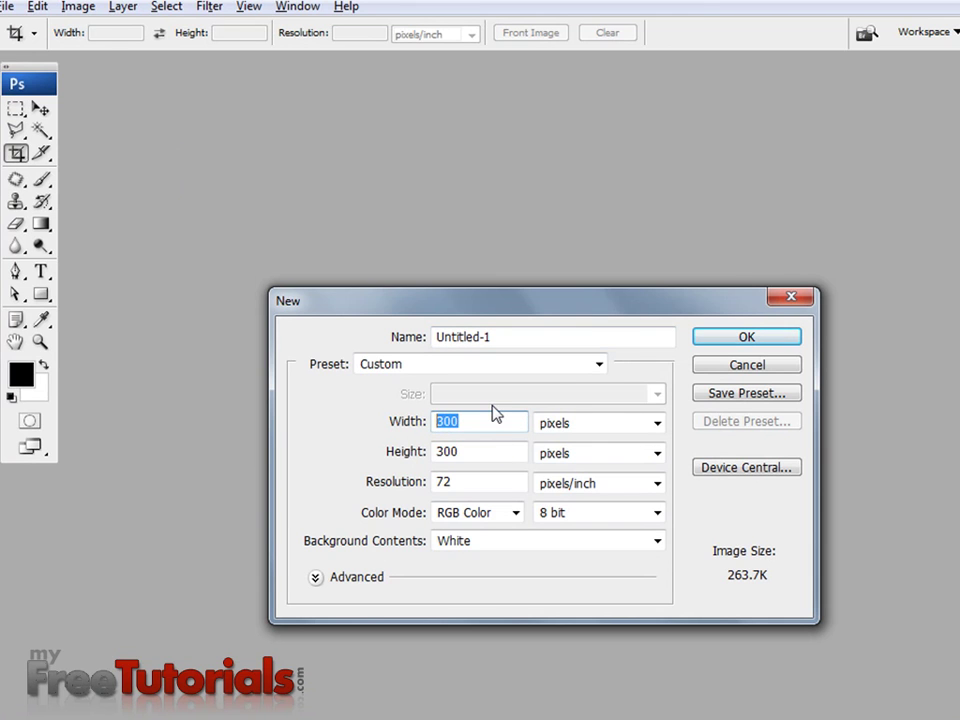
type("600")
key("Tab")
type("500")
key("Return")
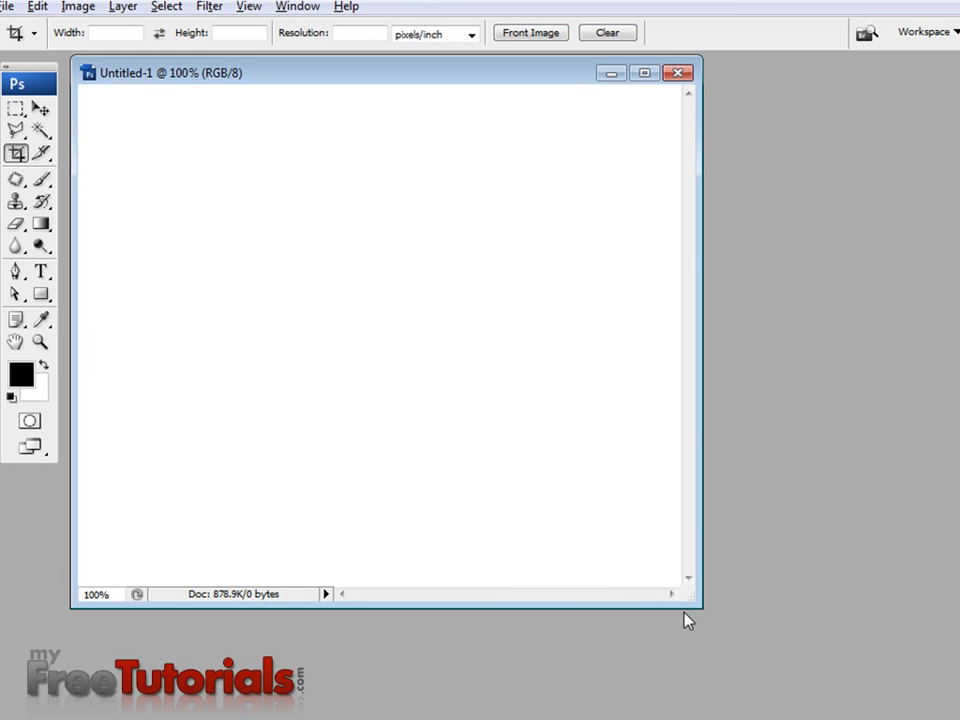
Enlarge and reposition the document window, then set the Type tool font to Britannic Bold.
left_click_drag(692, 600, 912, 700)
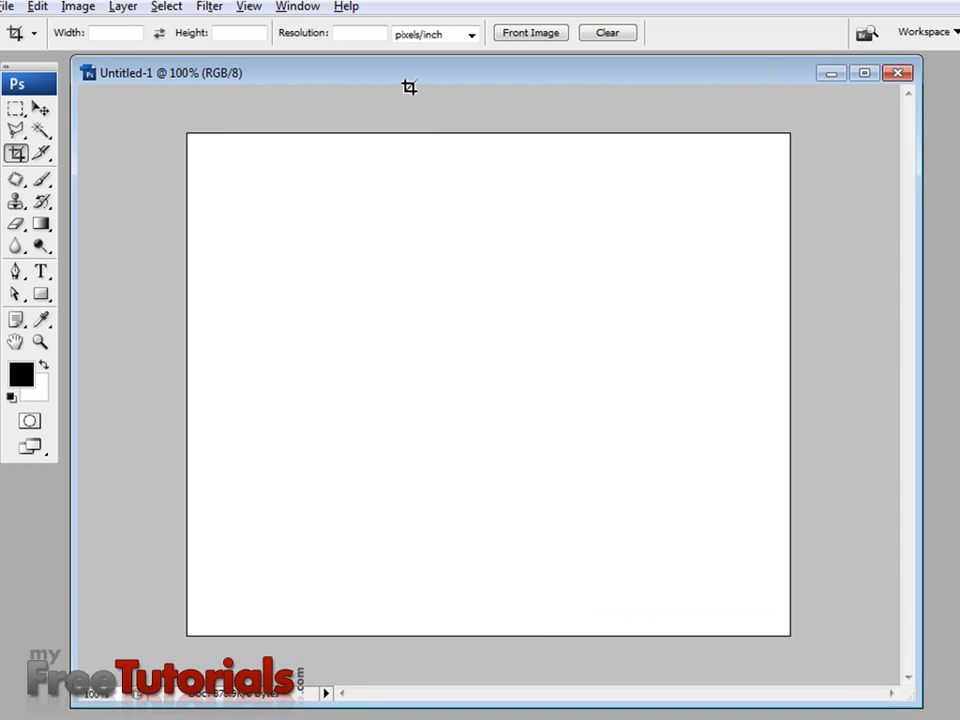
left_click_drag(405, 84, 473, 101)
left_click(42, 272)
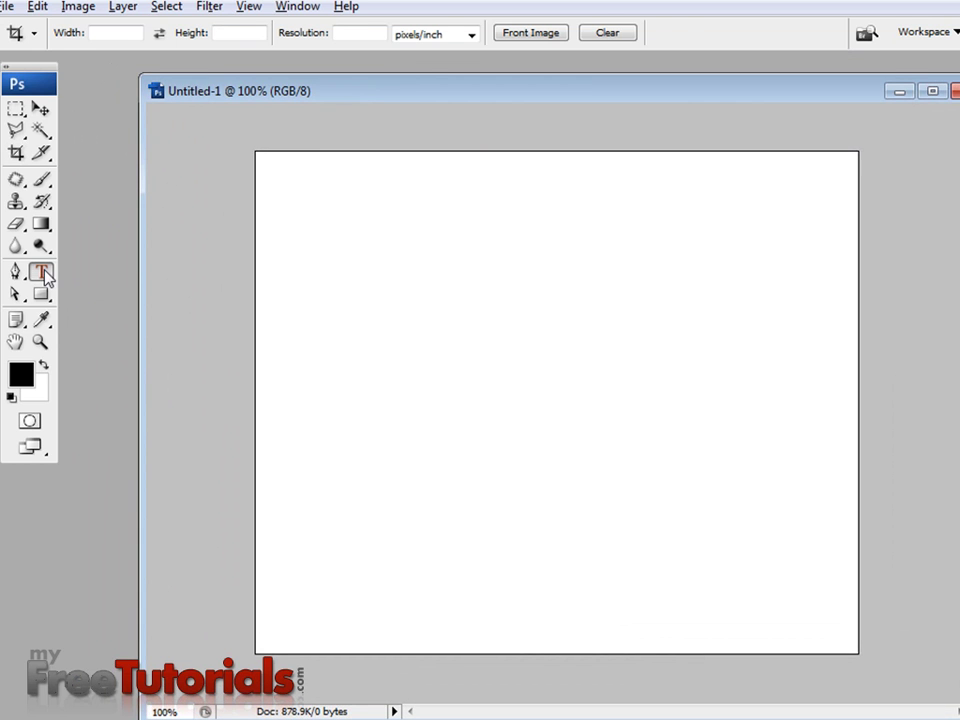
left_click(175, 32)
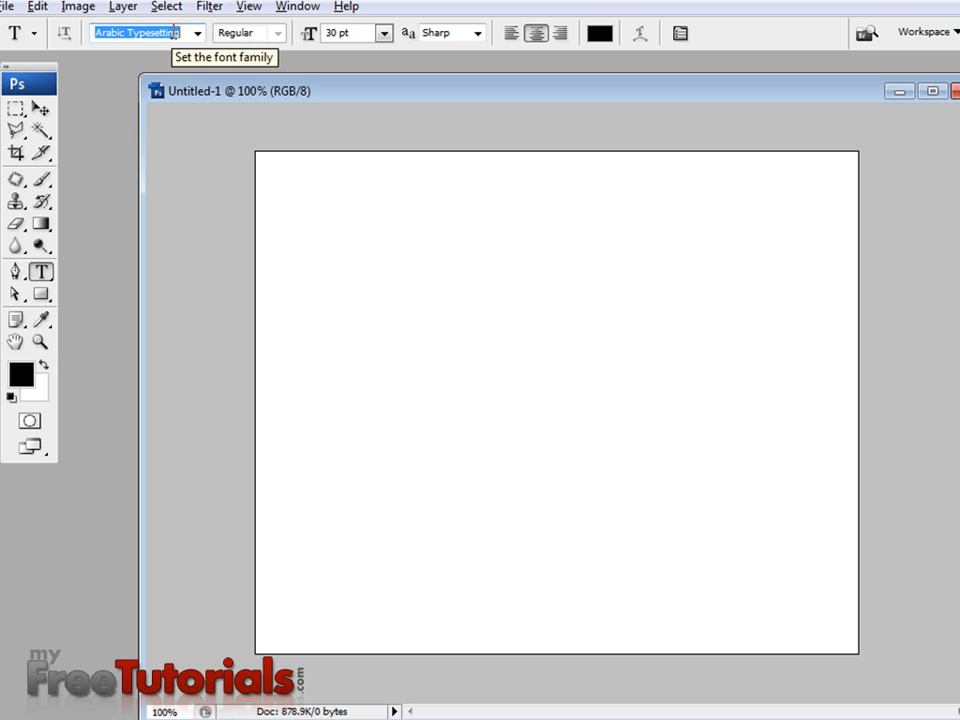
key("Up")
key("Up")
key("Up")
key("Up")
key("Up")
key("Up")
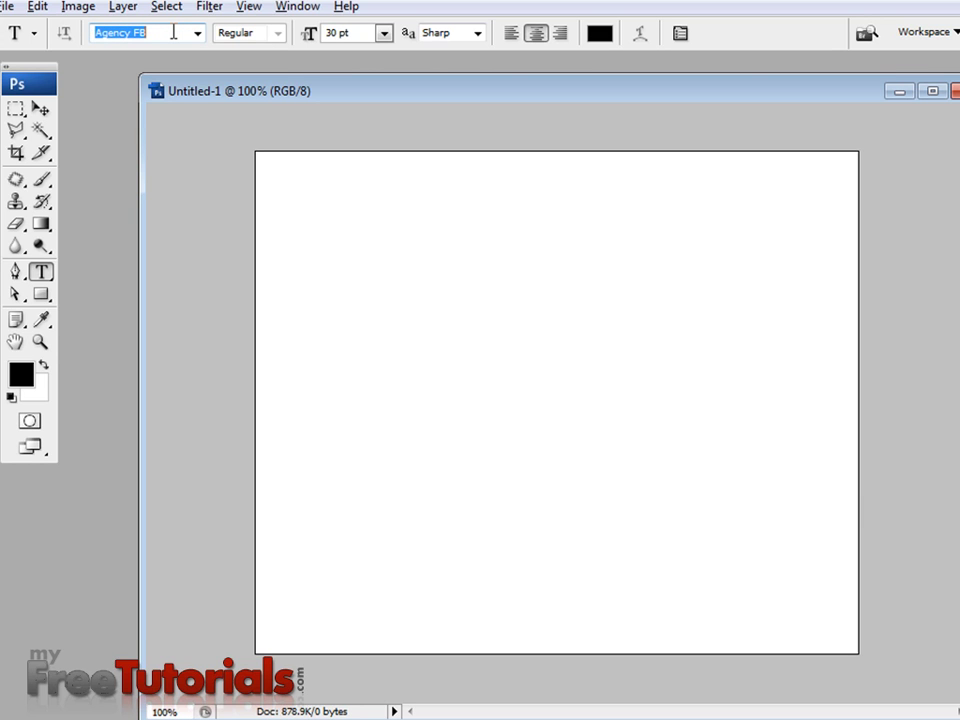
type("Britannic Bold")
key("Return")
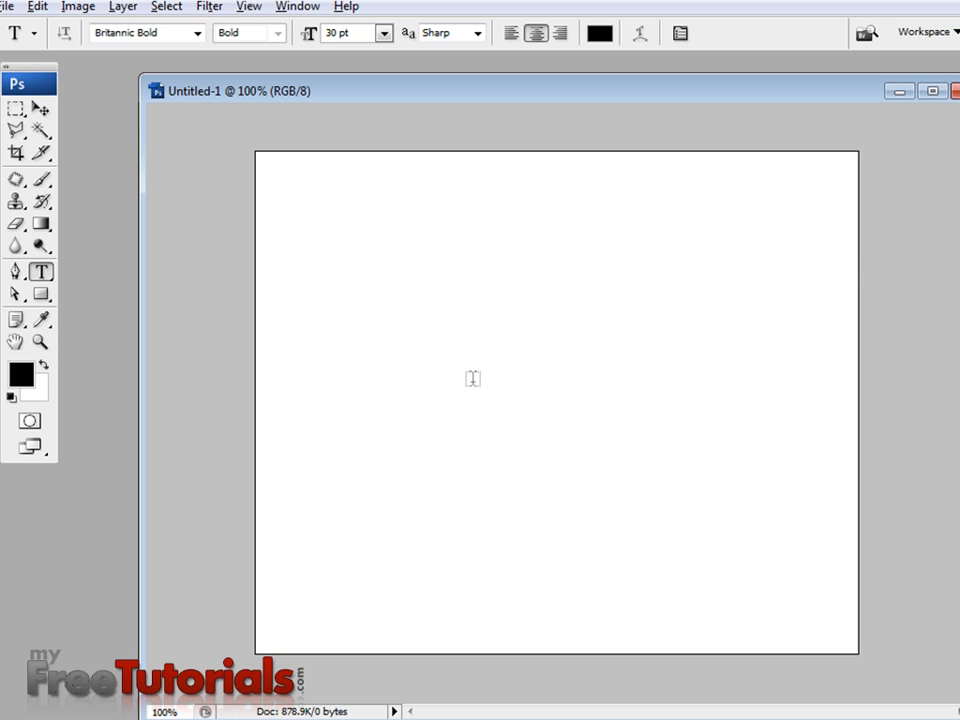
Type a capital N near the canvas centre and move it slightly right and down.
left_click(467, 380)
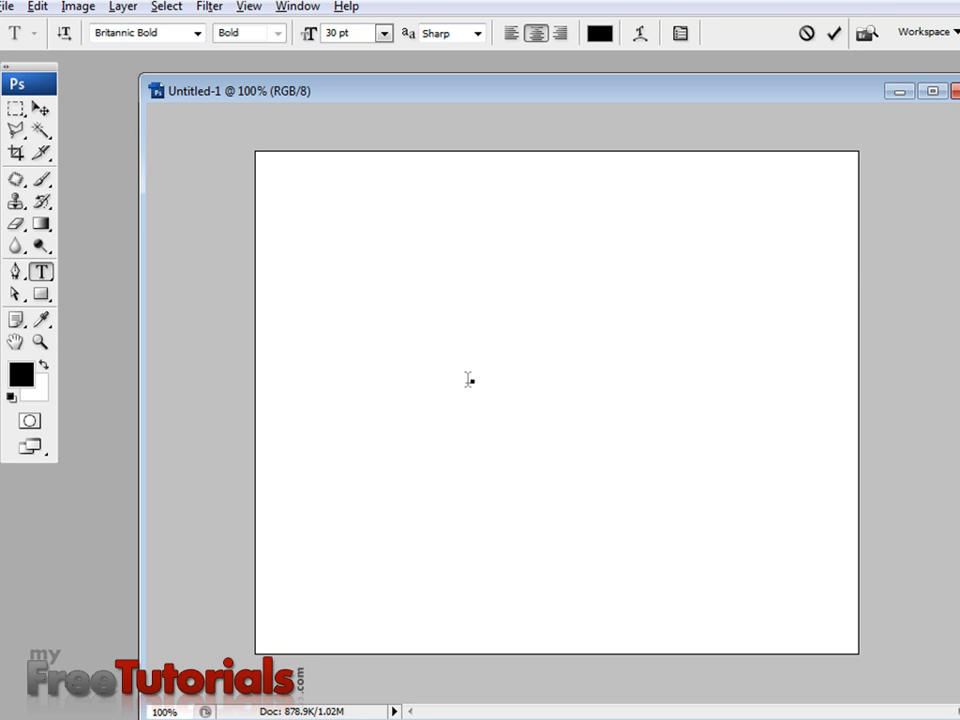
type("N")
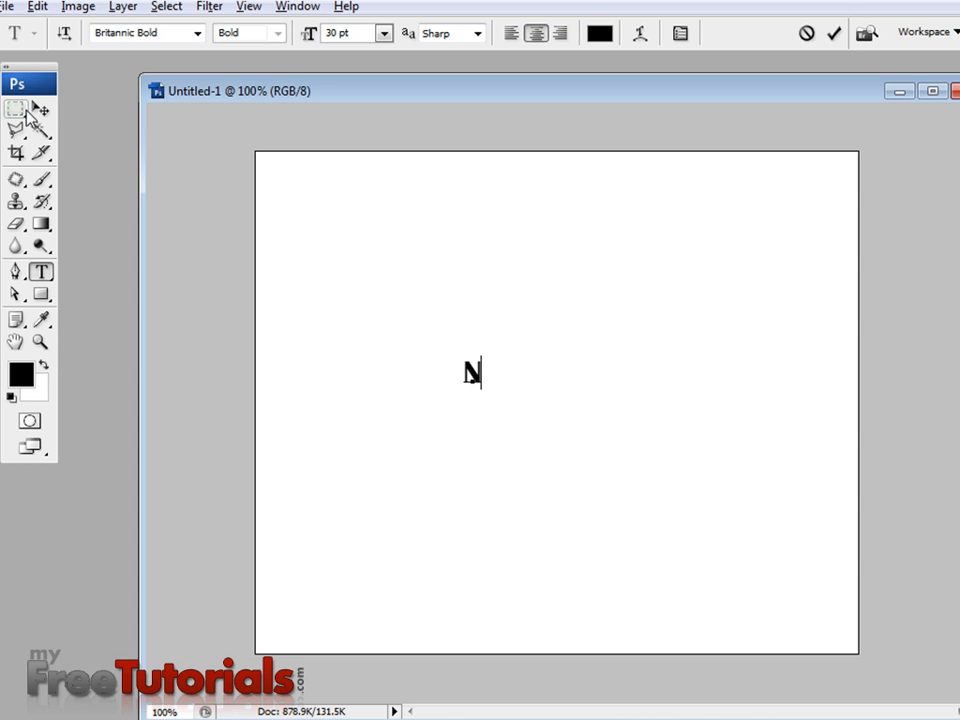
left_click(40, 108)
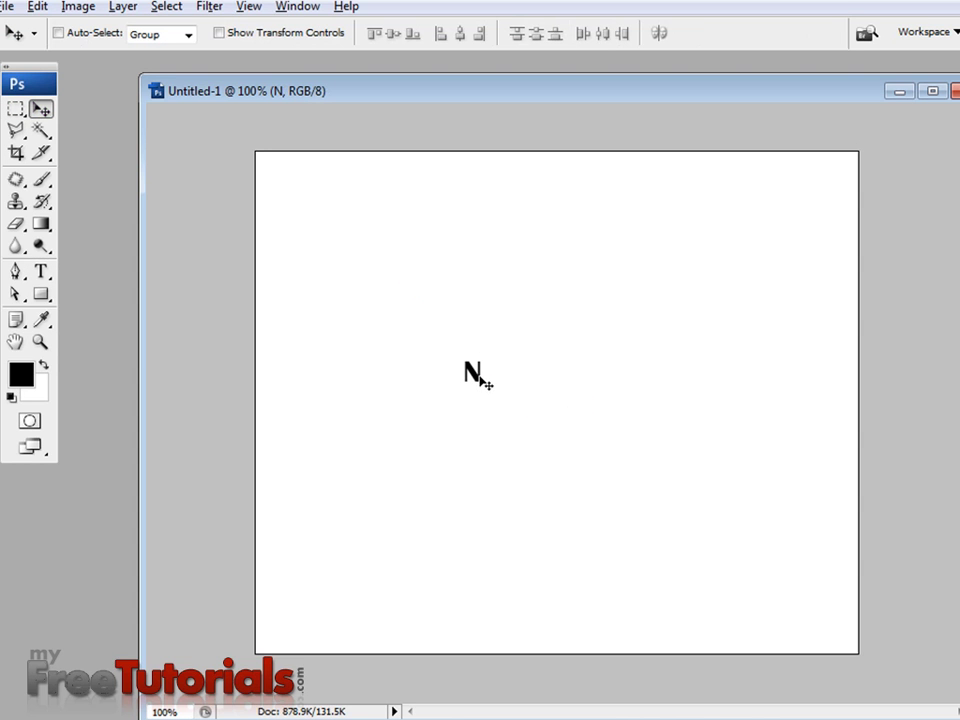
mouse_move(484, 381)
left_mouse_down()
mouse_move(507, 386)
mouse_move(730, 555)
mouse_move(729, 568)
left_mouse_up()
Scale the N up to 1452%, reposition it, and rasterize the type layer.
key("ctrl+t")
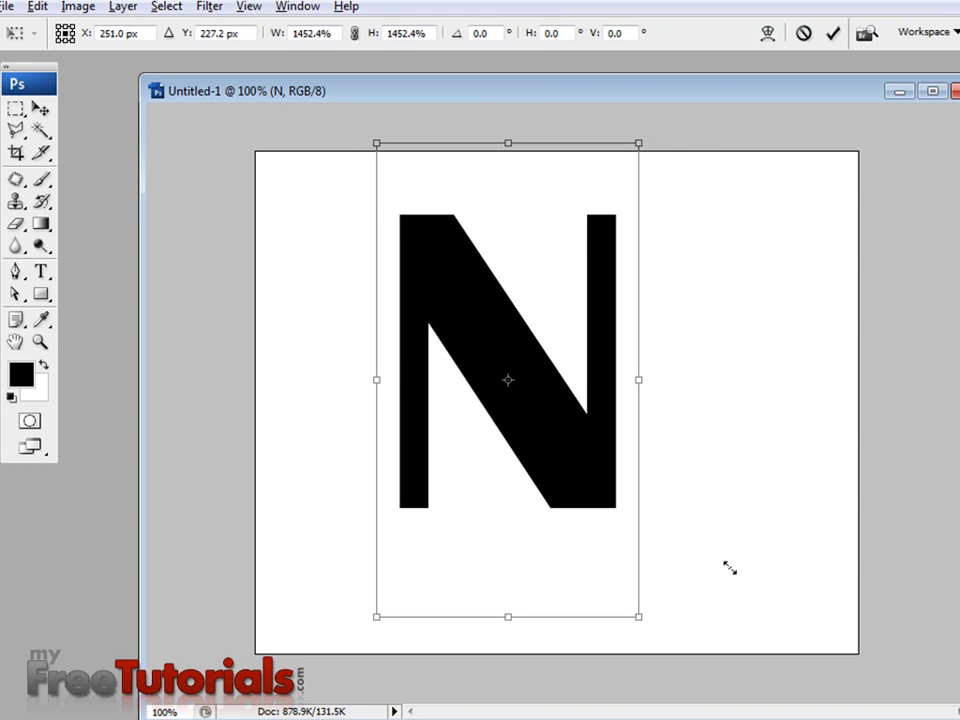
key("Return")
left_click_drag(553, 467, 571, 455)
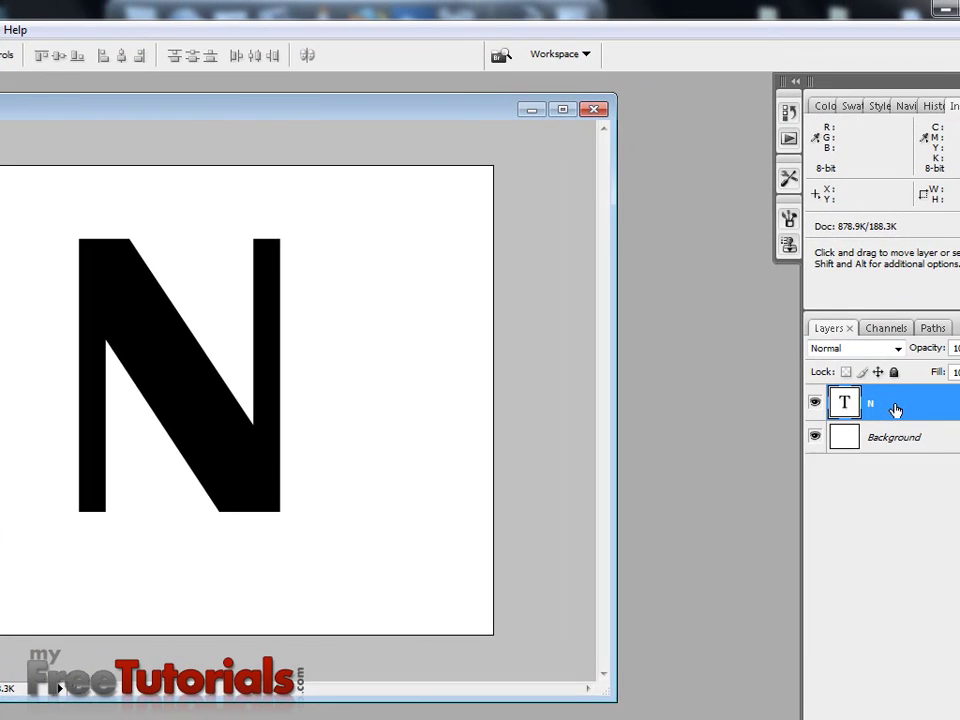
right_click(892, 412)
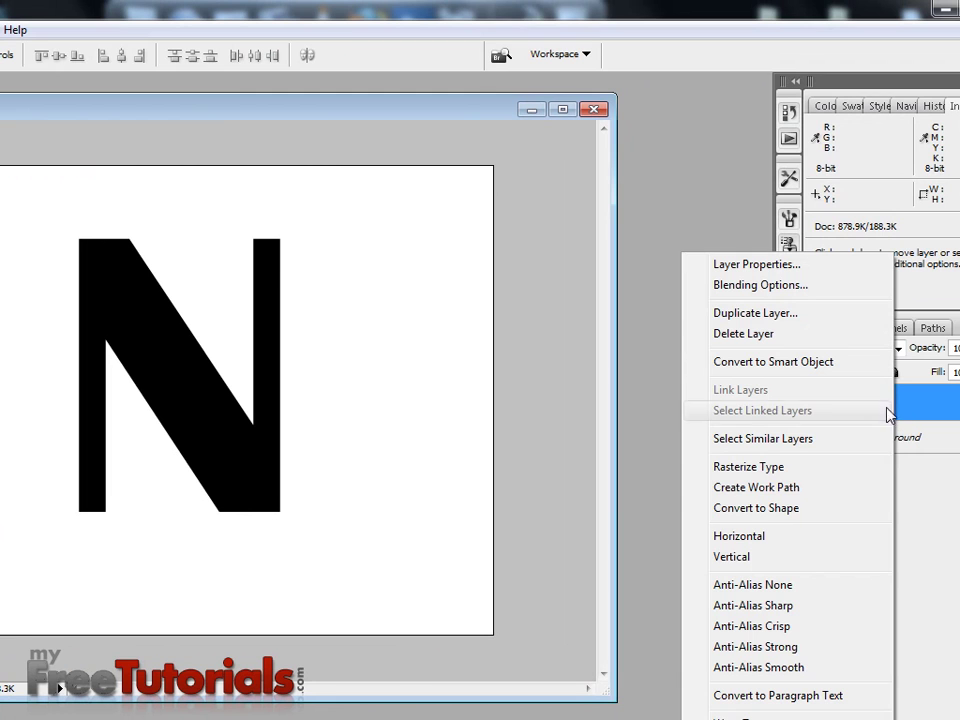
left_click(827, 468)
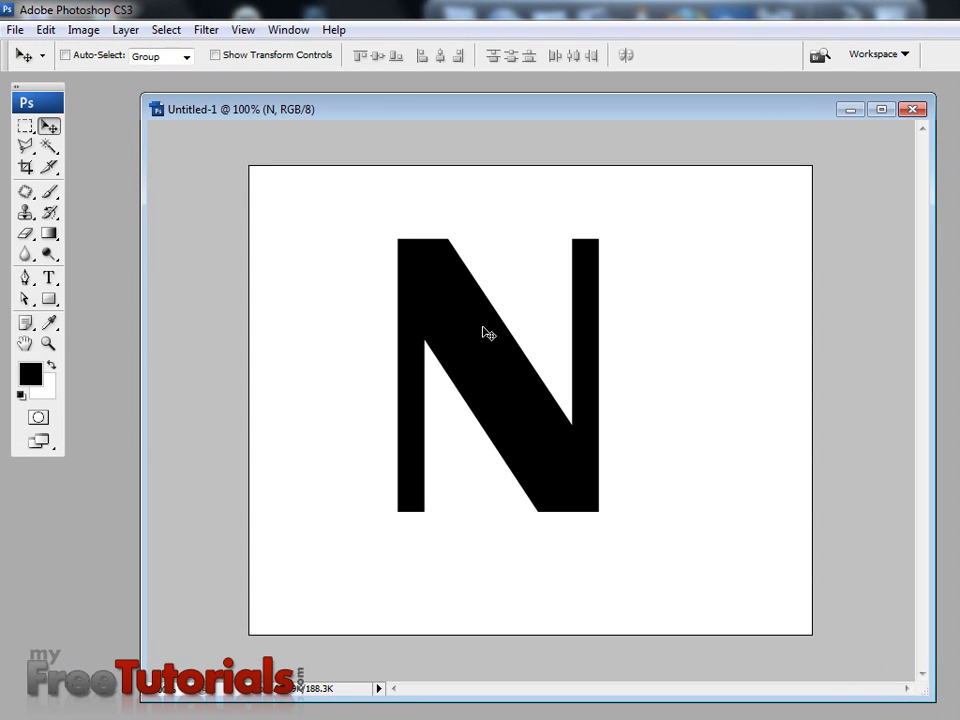
Apply a perspective transform pinching the N's top corners inward and spreading its bottom corners.
key("ctrl+t")
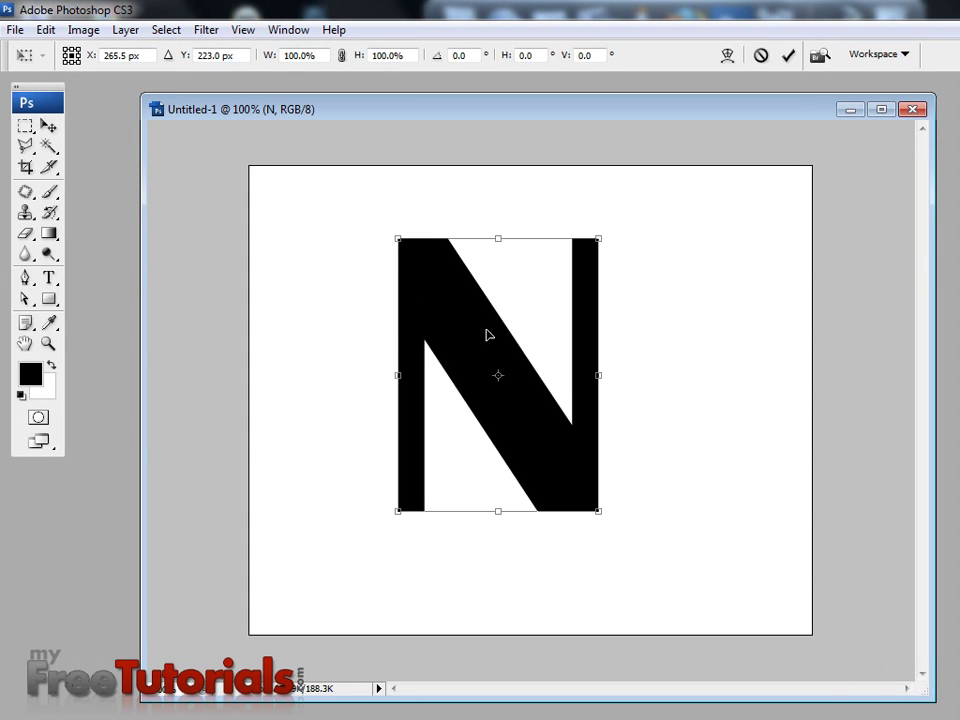
right_click(494, 302)
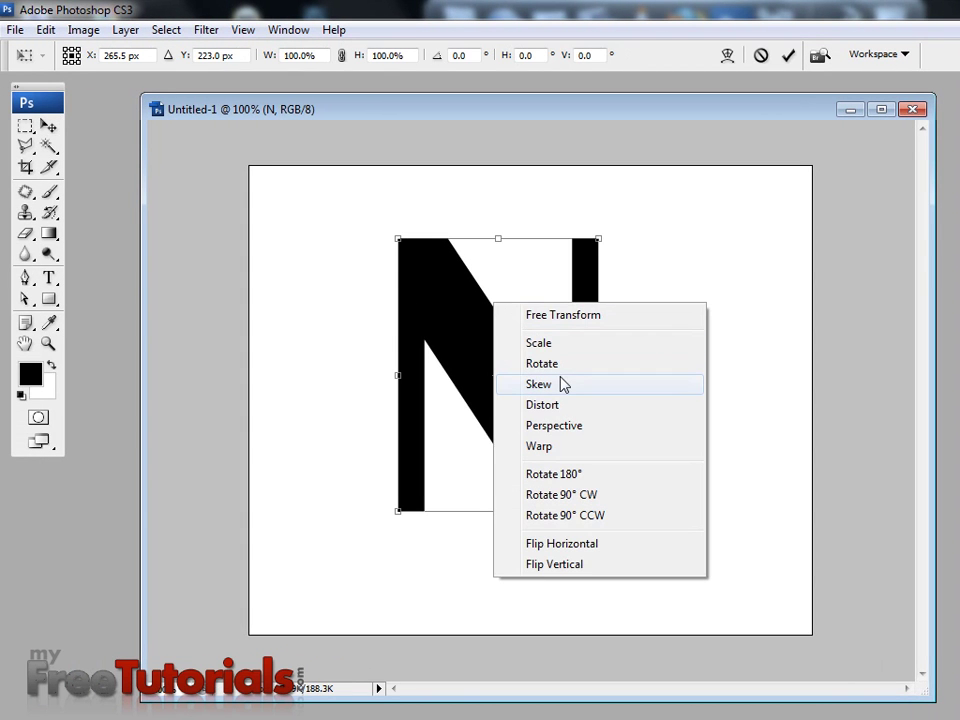
left_click(563, 385)
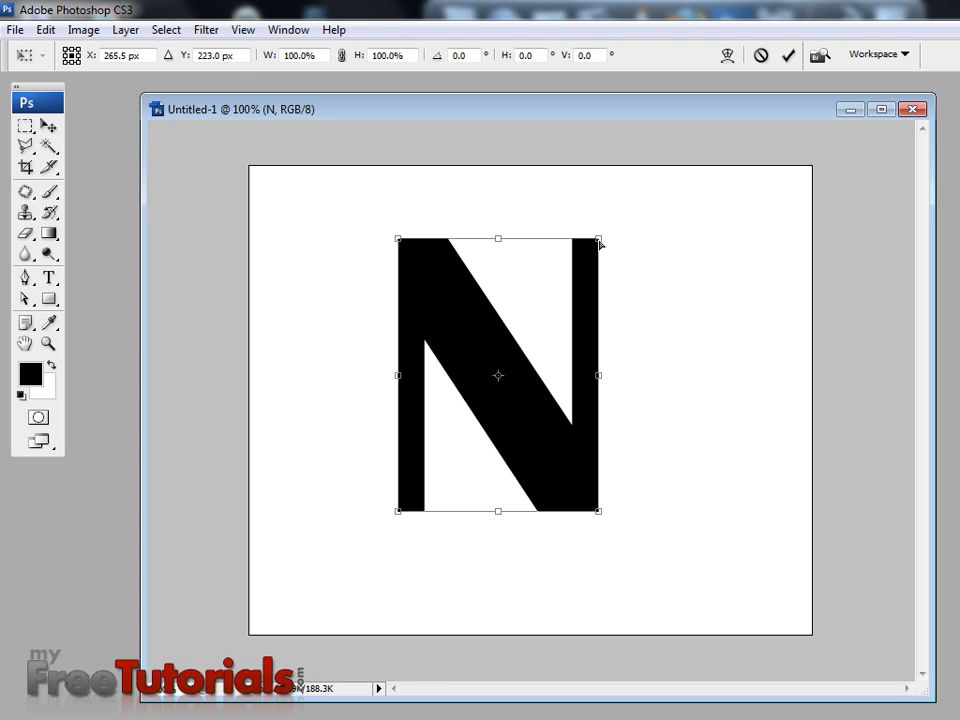
left_click_drag(599, 242, 564, 246)
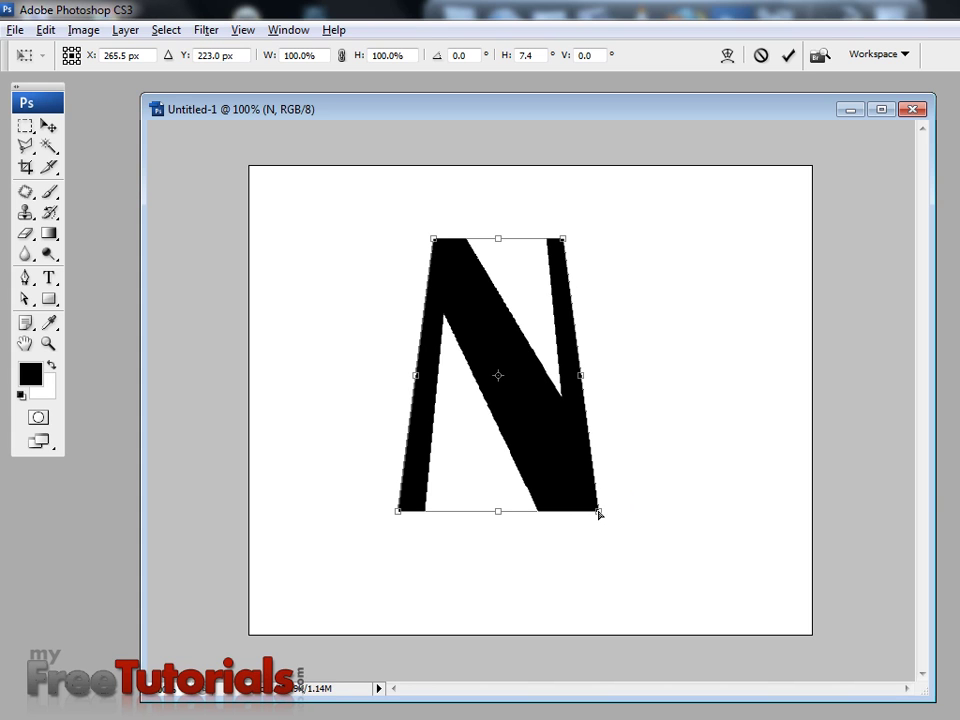
left_click_drag(599, 512, 636, 511)
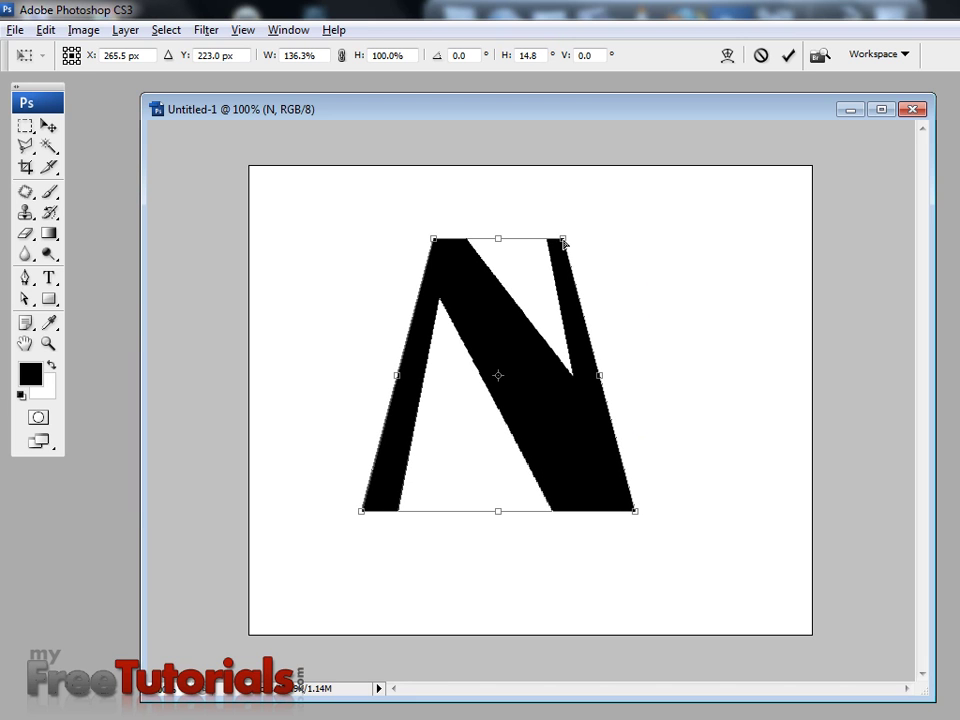
left_click_drag(564, 240, 560, 240)
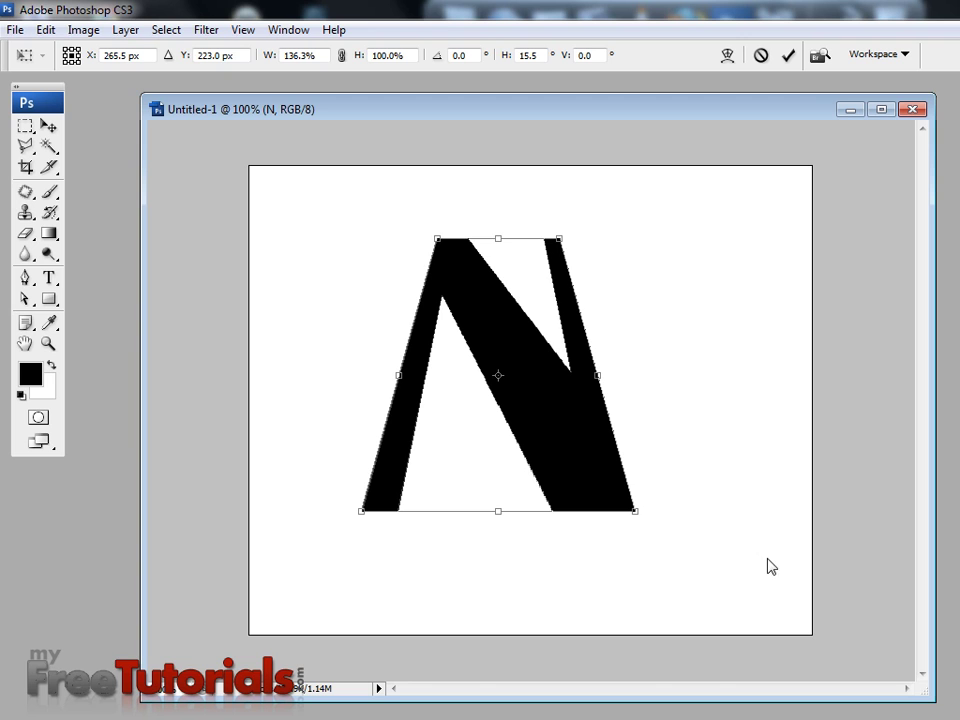
left_click_drag(637, 513, 637, 514)
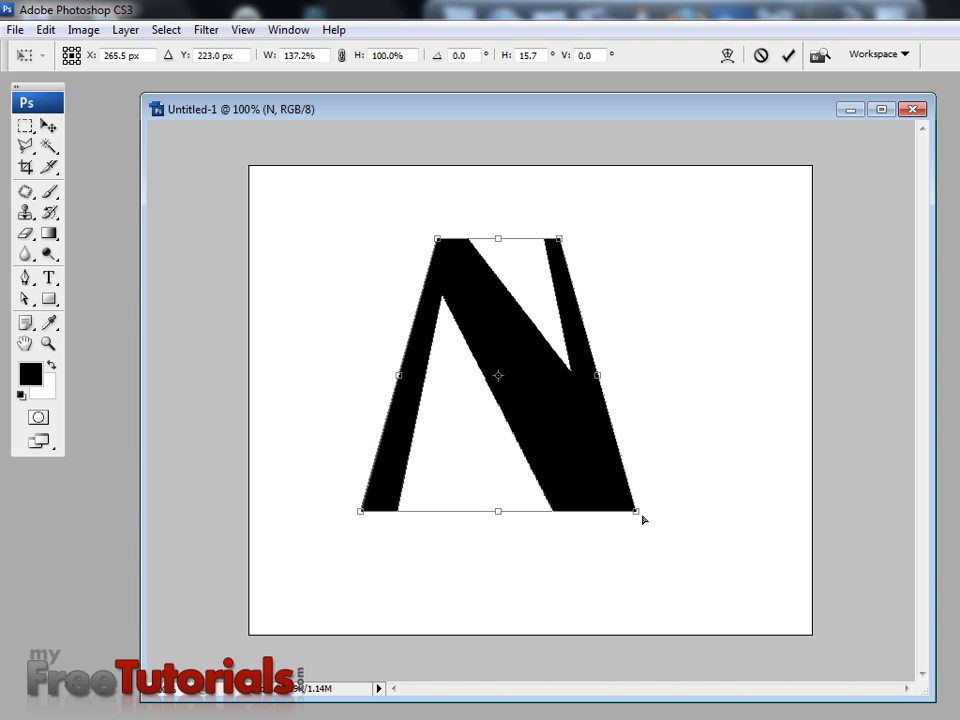
key("Return")
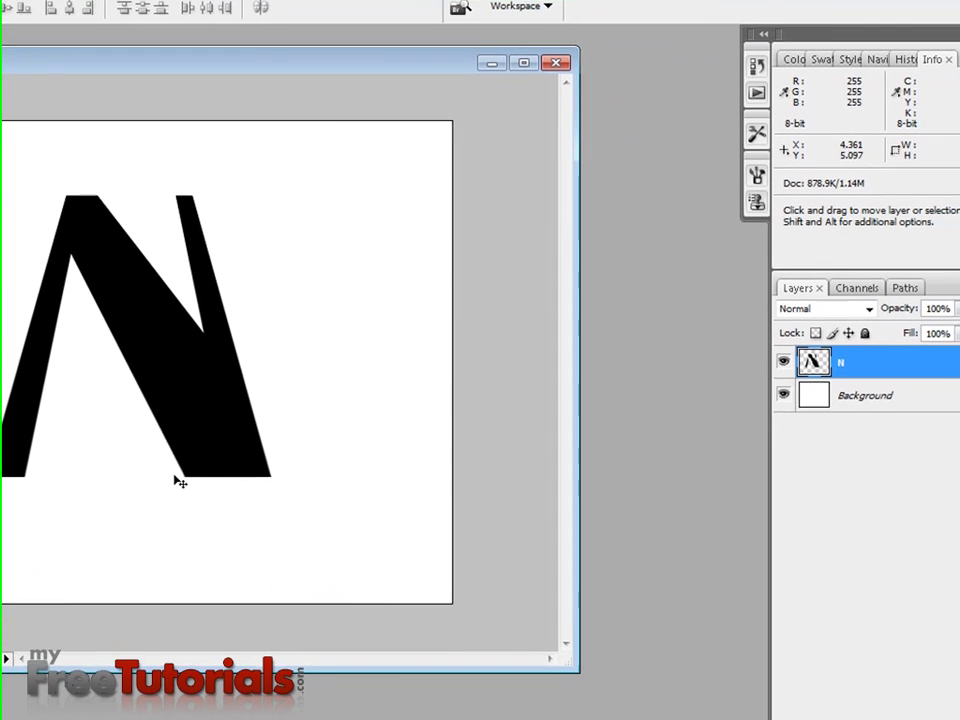
Duplicate the N layer as 'N copy' and place the original N above it.
right_click(881, 367)
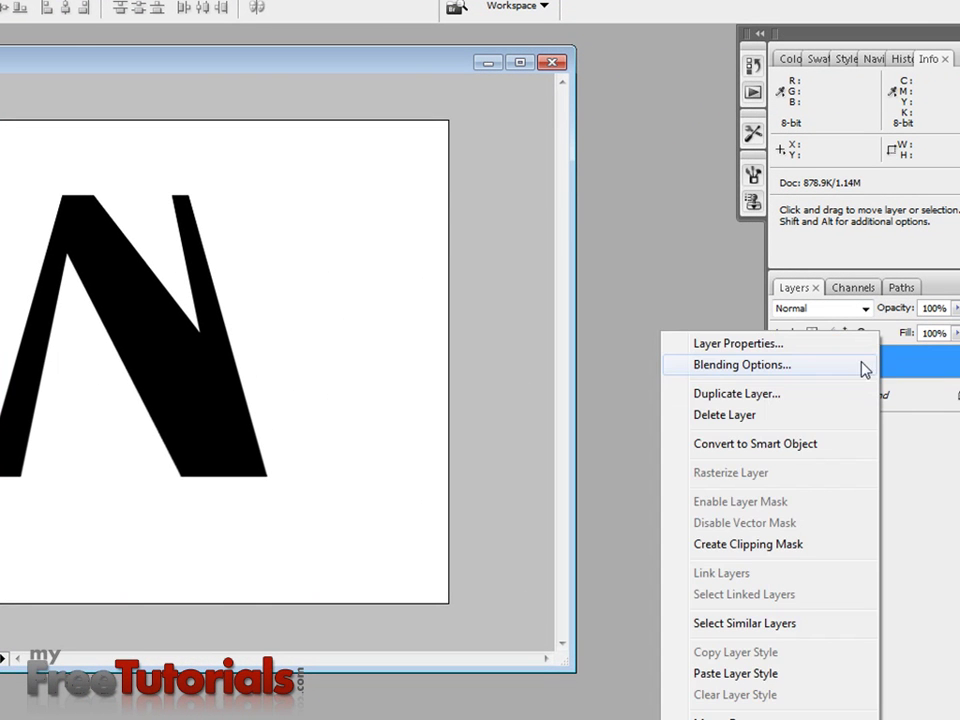
left_click(718, 394)
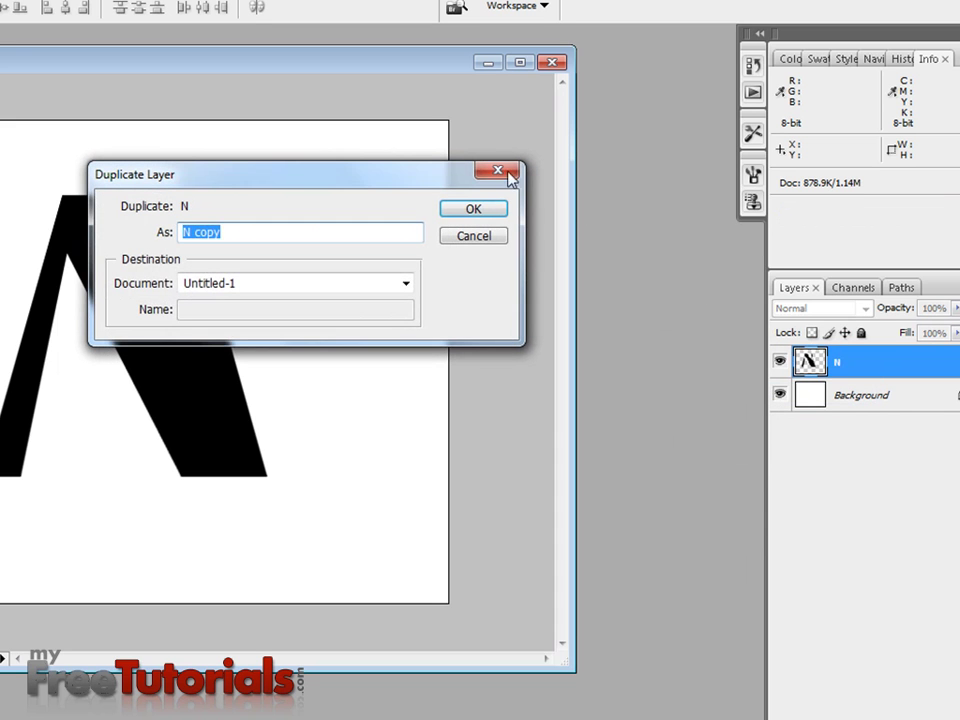
left_click(482, 210)
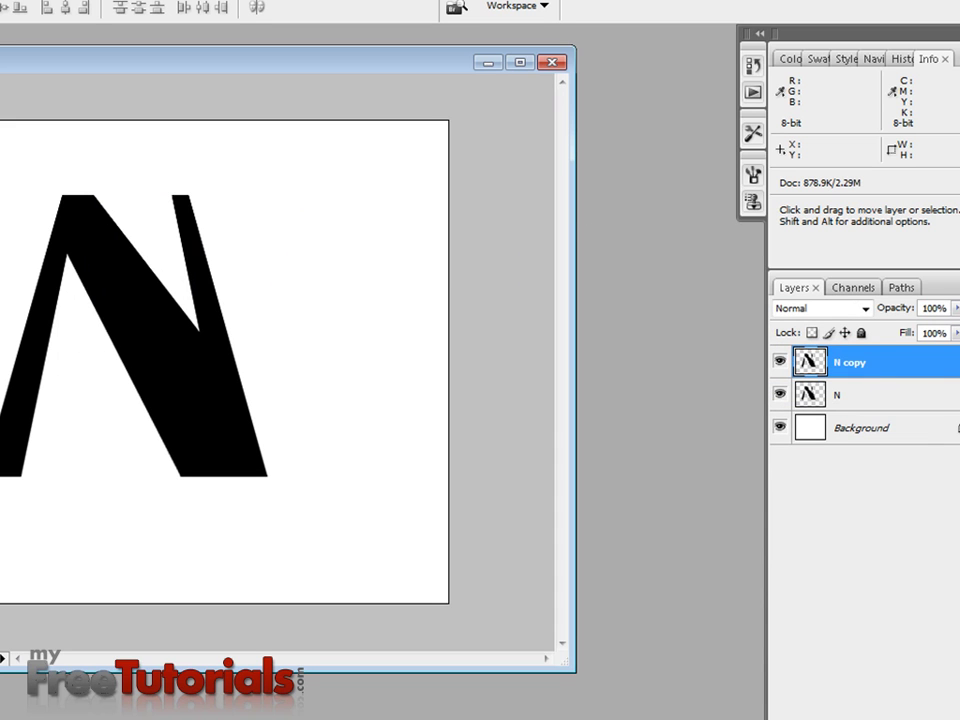
left_click_drag(908, 400, 895, 358)
left_click(885, 397)
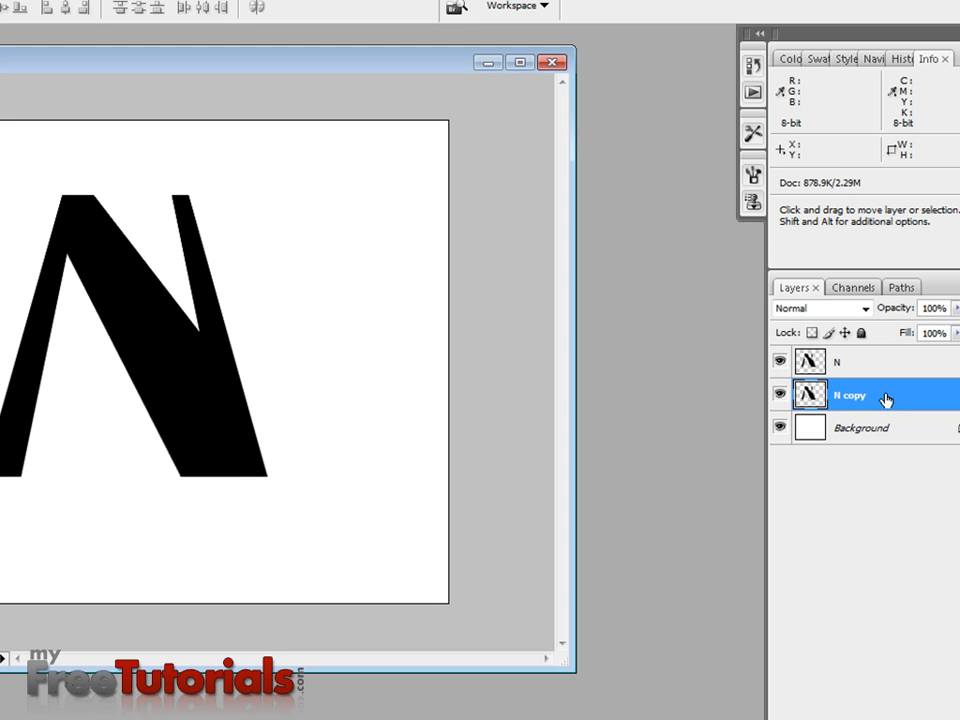
Group N copy, stack nudged offset duplicates inside it, and merge Group 1 into one layer.
key("ctrl+g")
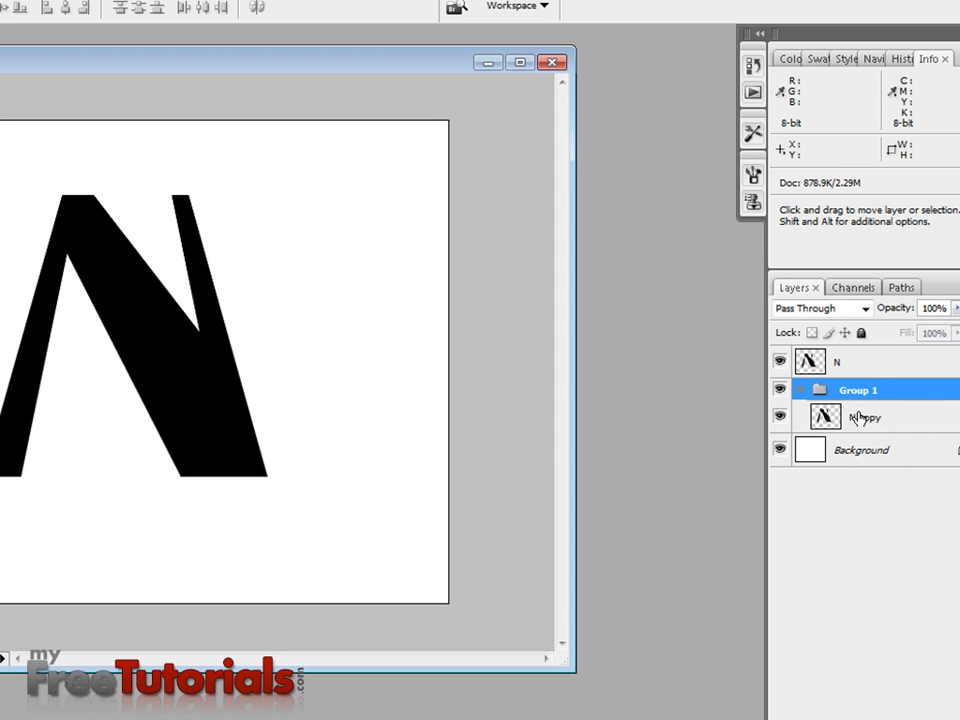
left_click(862, 420)
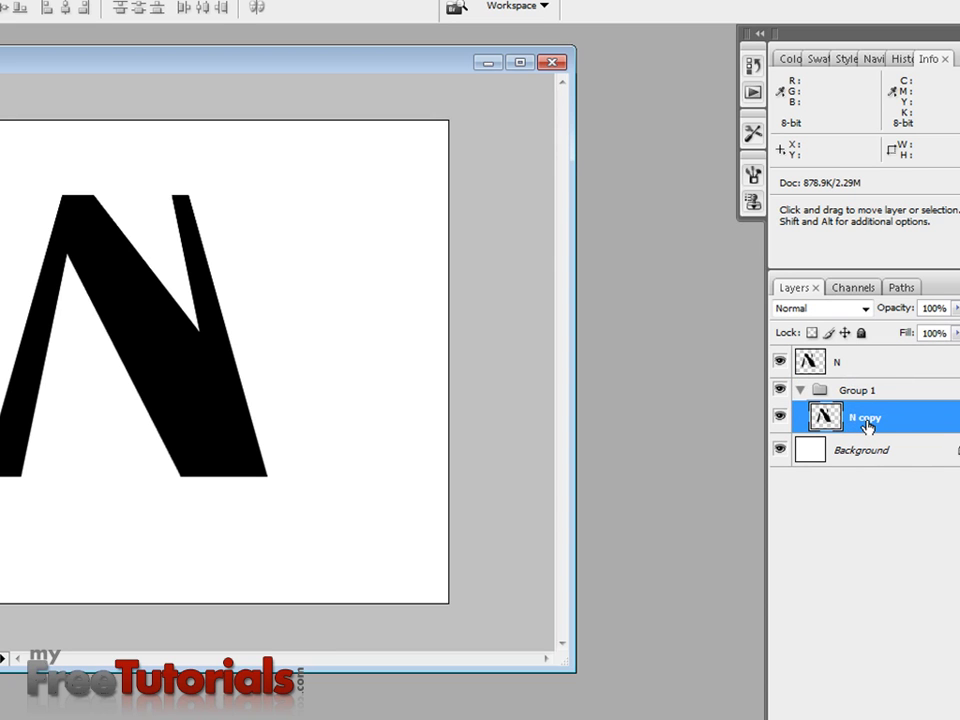
key("alt")
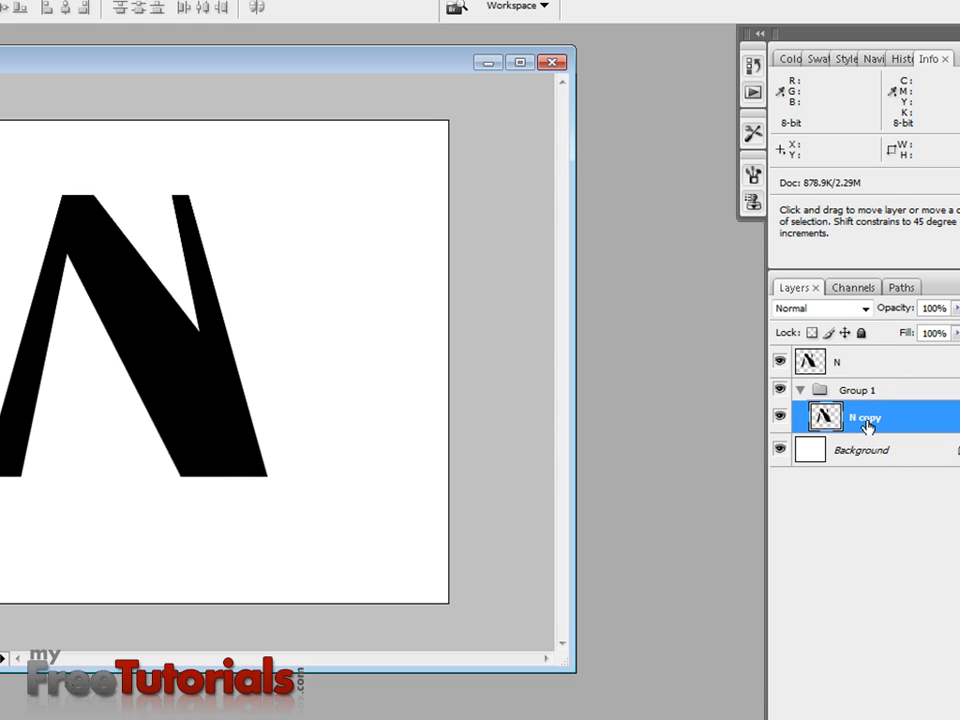
key("ctrl+j")
key("ctrl+j")
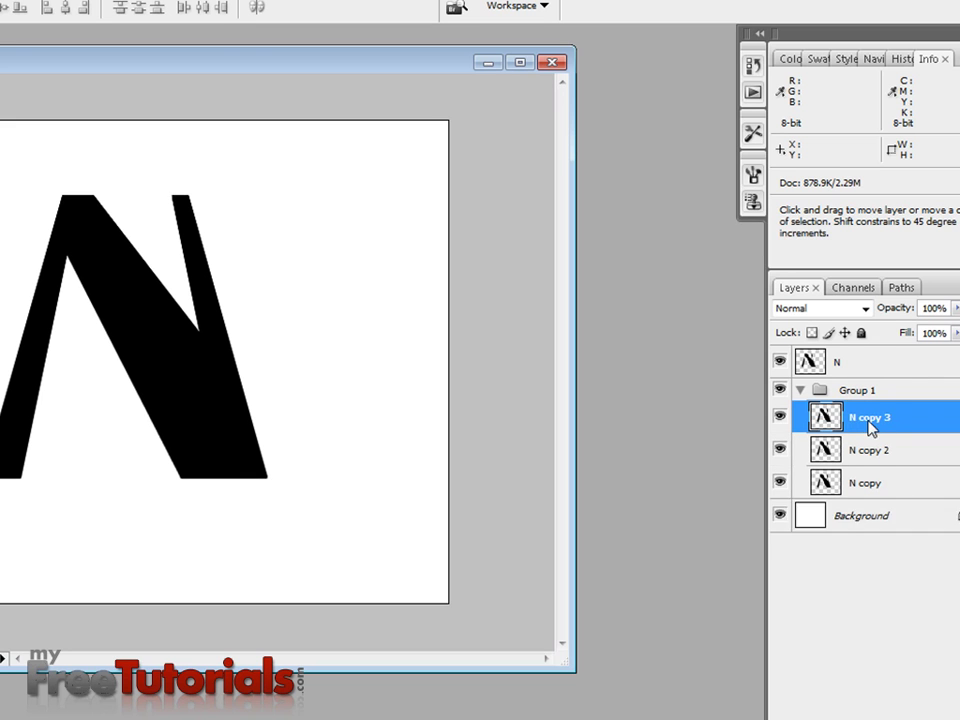
key("ctrl+j")
key("ctrl+j")
key("ctrl+j")
key("ctrl+j")
key("ctrl+j")
key("ctrl+j")
key("ctrl+j")
key("ctrl+j")
key("ctrl+j")
key("ctrl+j")
key("ctrl+j")
key("ctrl+j")
key("ctrl+j")
key("ctrl+j")
key("ctrl+j")
key("ctrl+j")
key("ctrl+j")
key("ctrl+j")
key("ctrl+j")
key("ctrl+j")
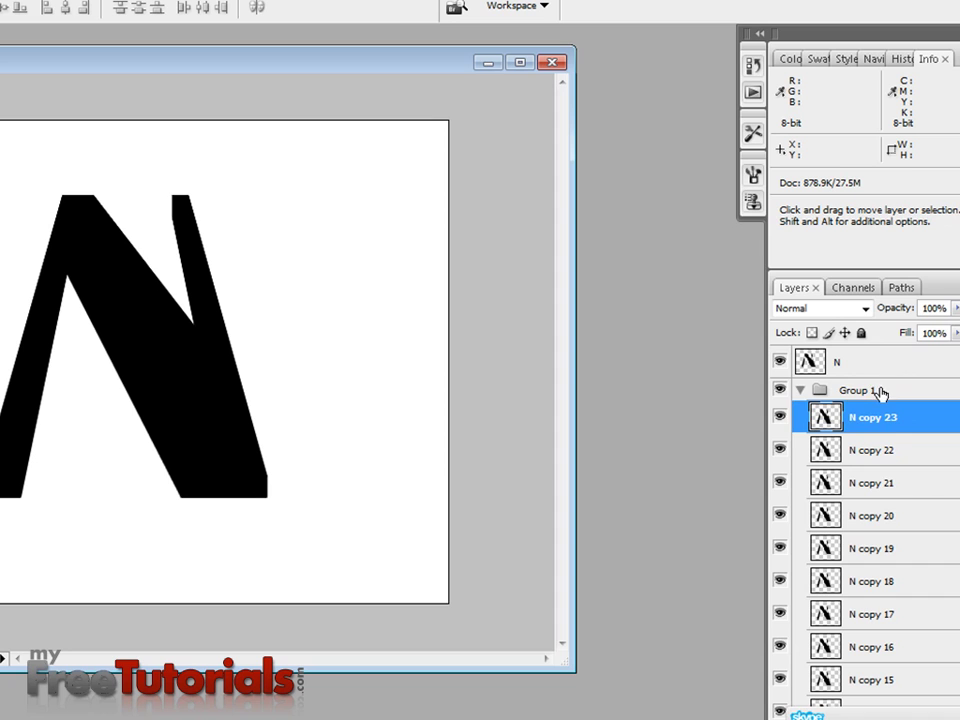
left_click(882, 393)
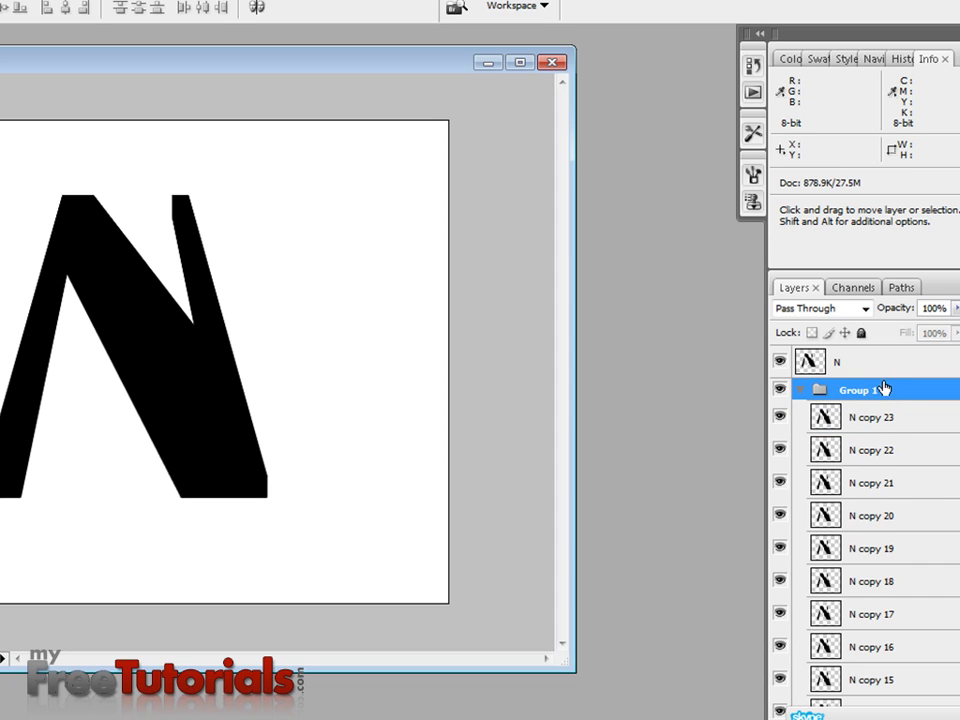
key("ctrl+e")
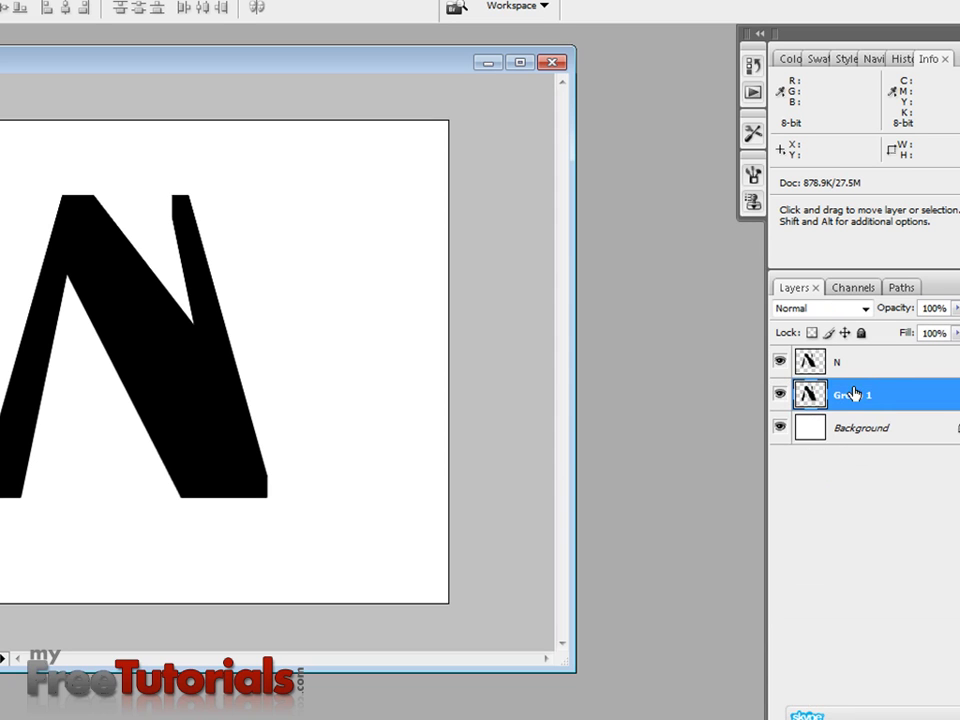
Add a Gradient Overlay to Group 1's layer style and begin editing its gradient.
right_click(910, 394)
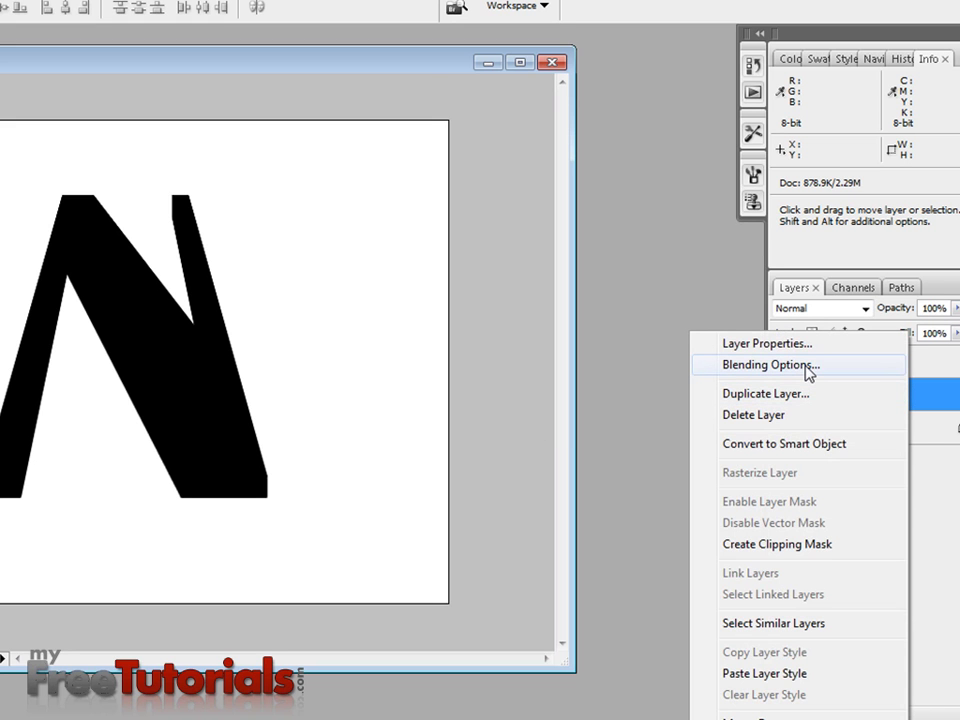
left_click(808, 366)
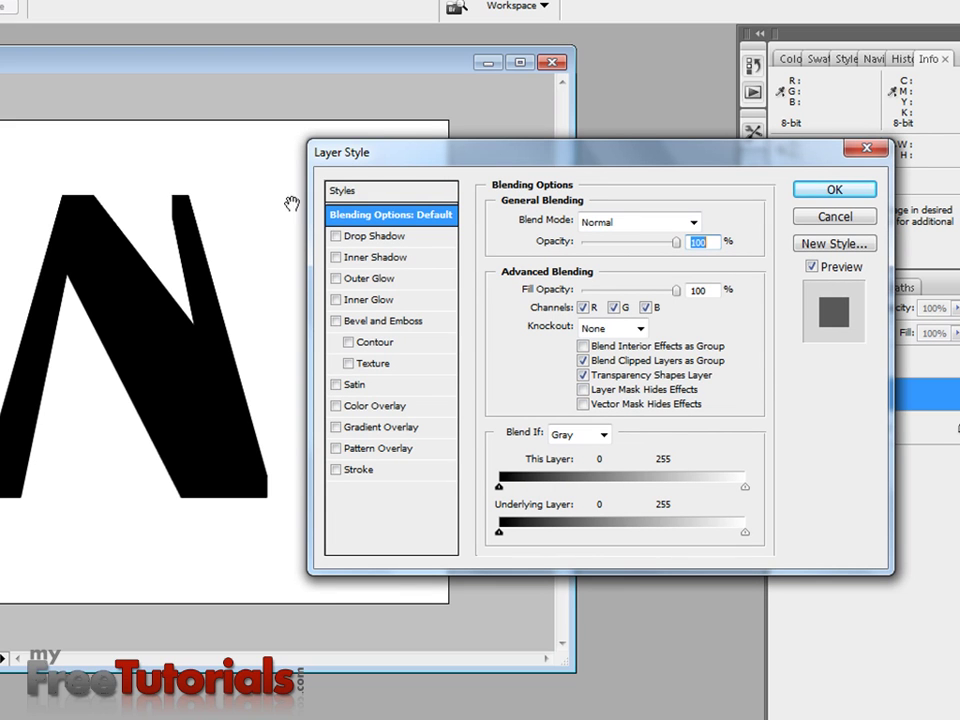
left_click(380, 428)
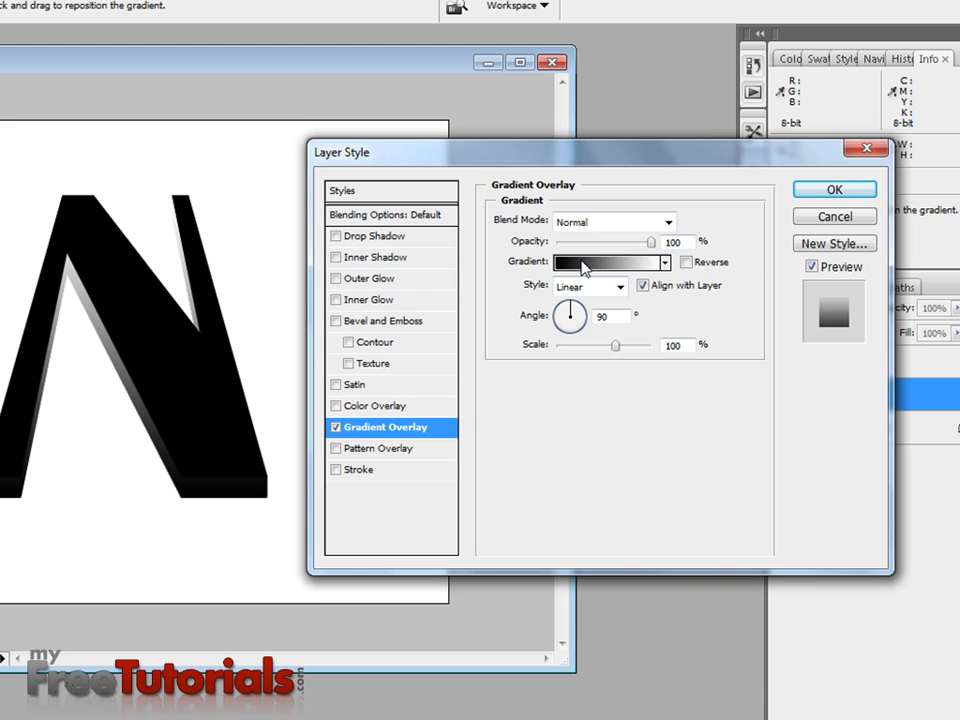
left_click(583, 265)
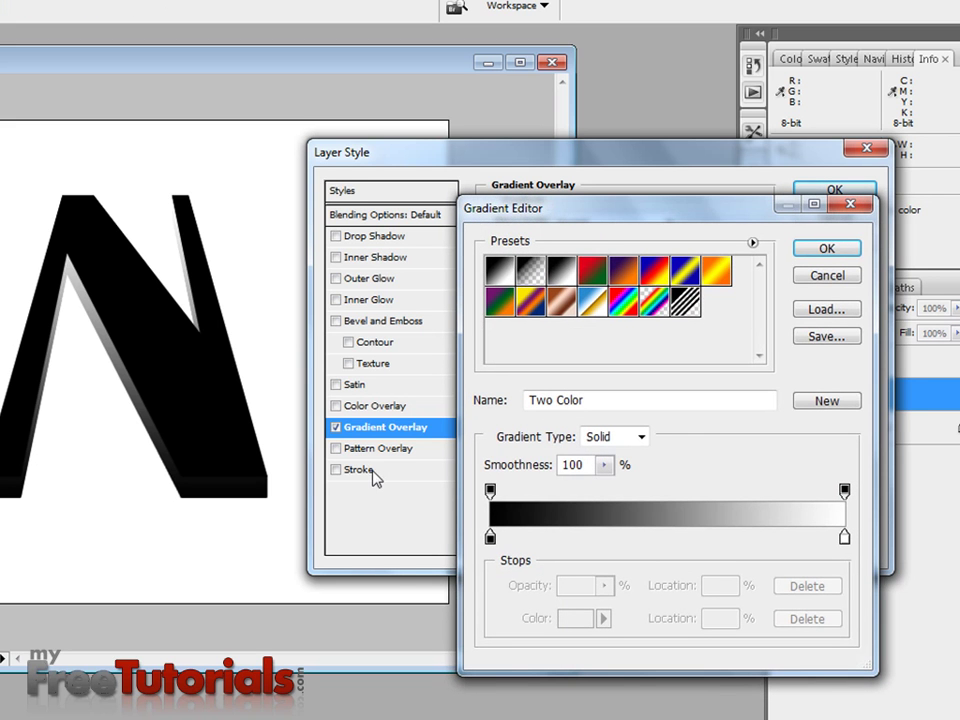
Set the gradient's left stop to 2e6401 and right stop to 61c40f.
left_click(490, 539)
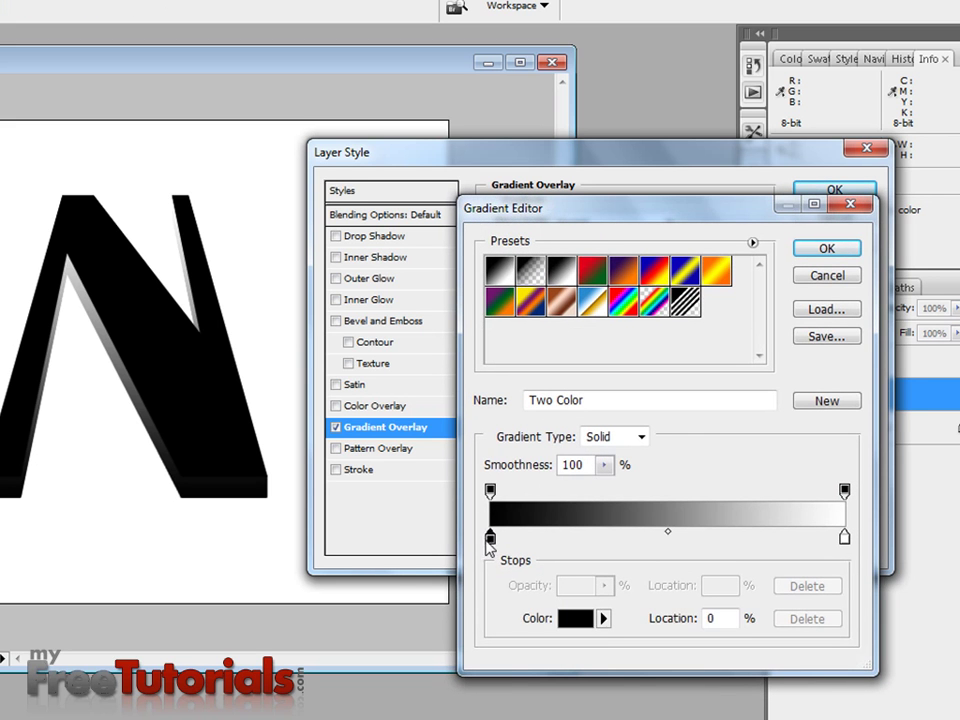
double_click(490, 540)
left_click(698, 635)
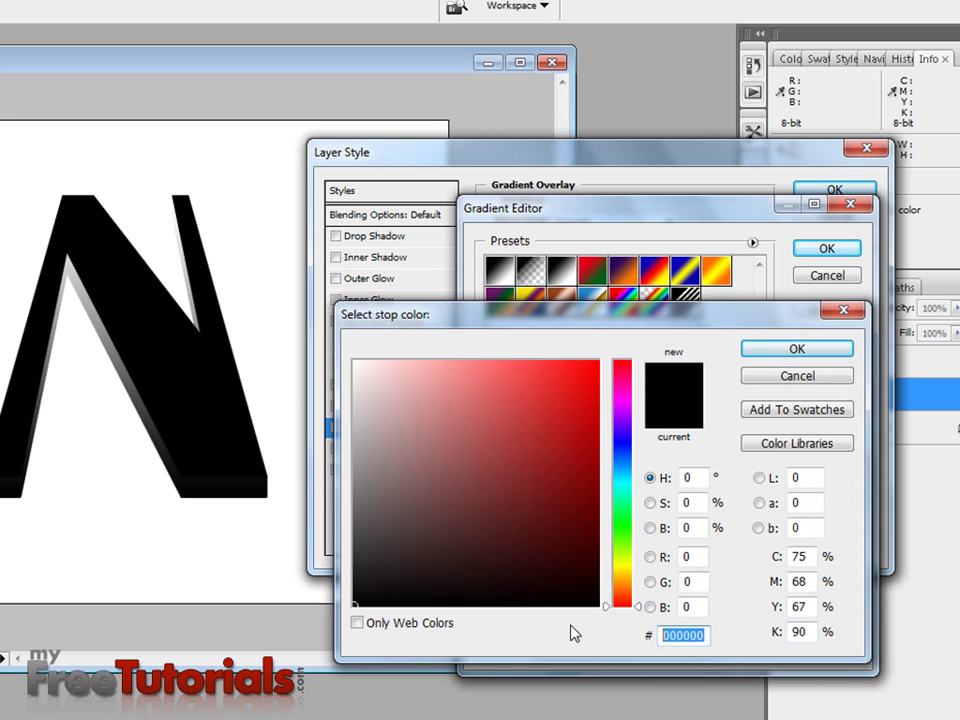
type("2")
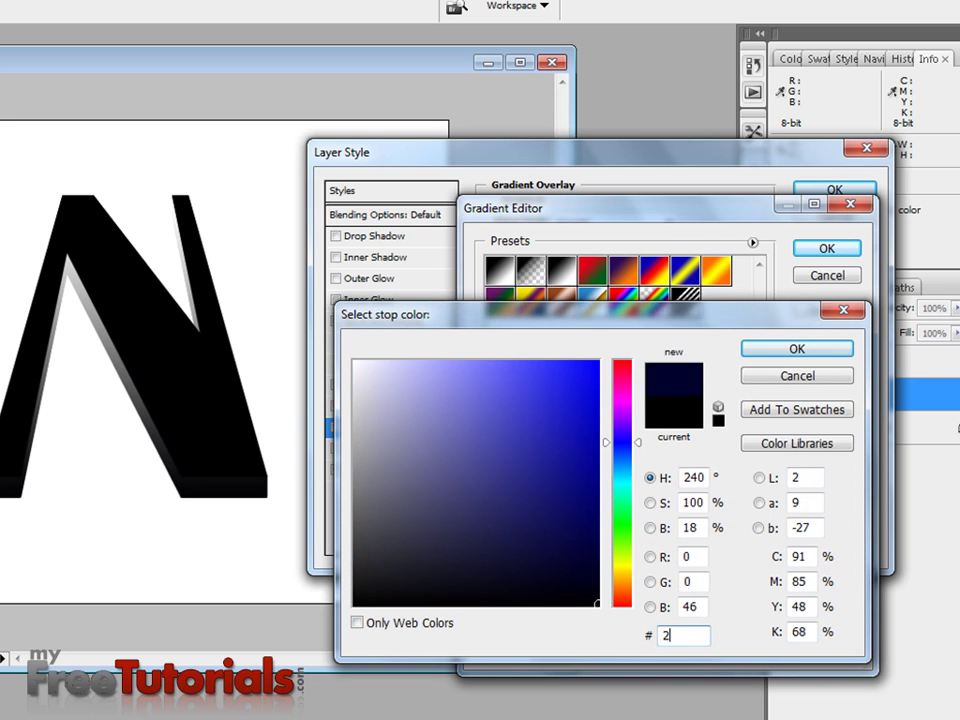
type("e640")
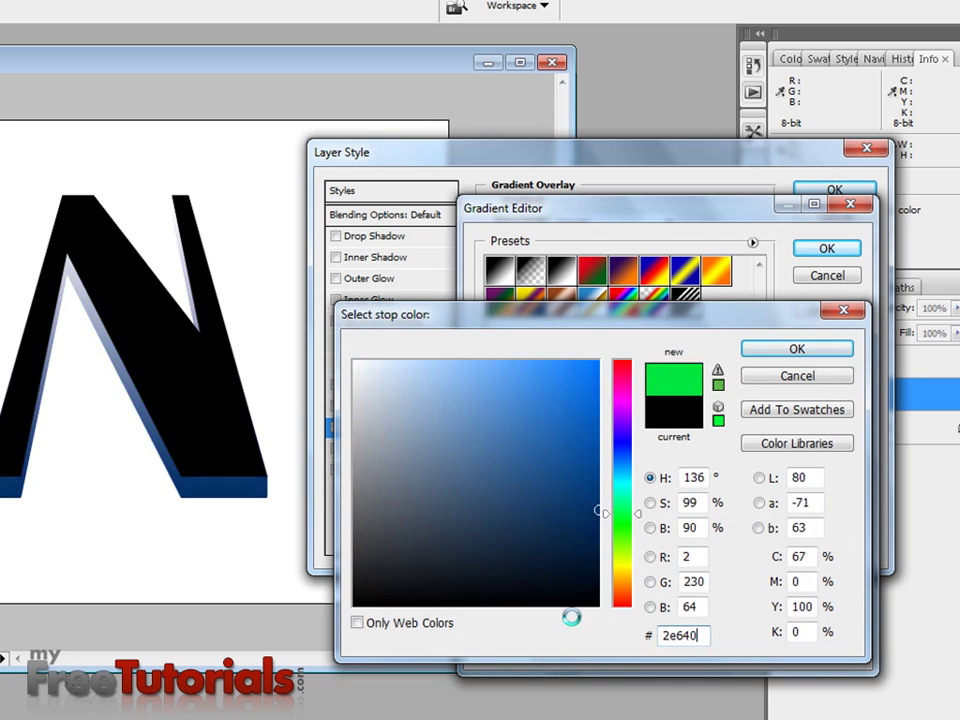
type("1")
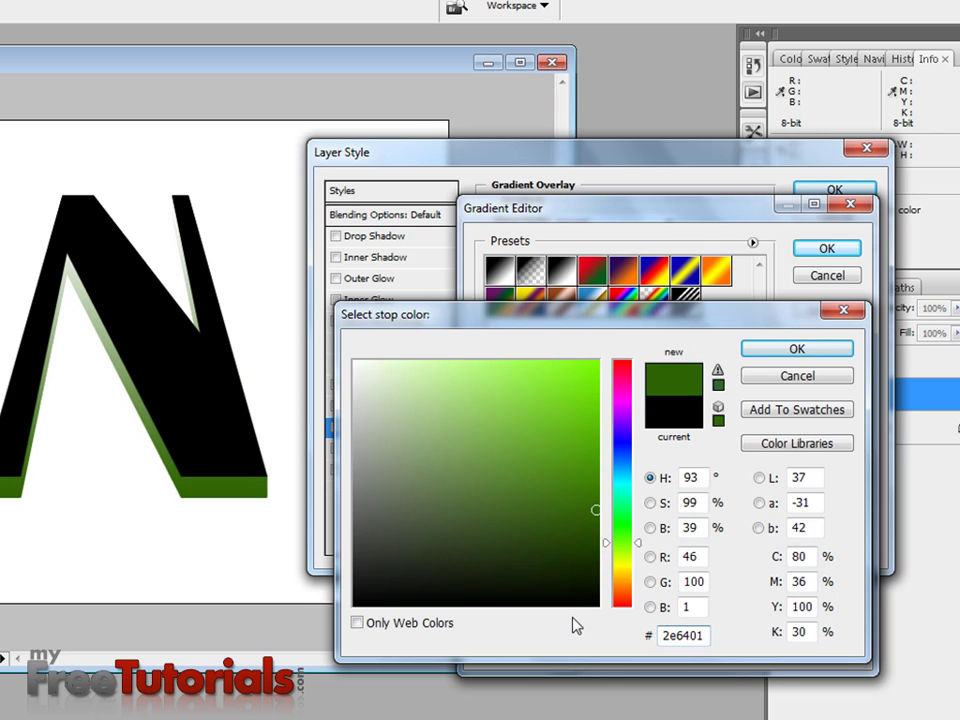
key("Return")
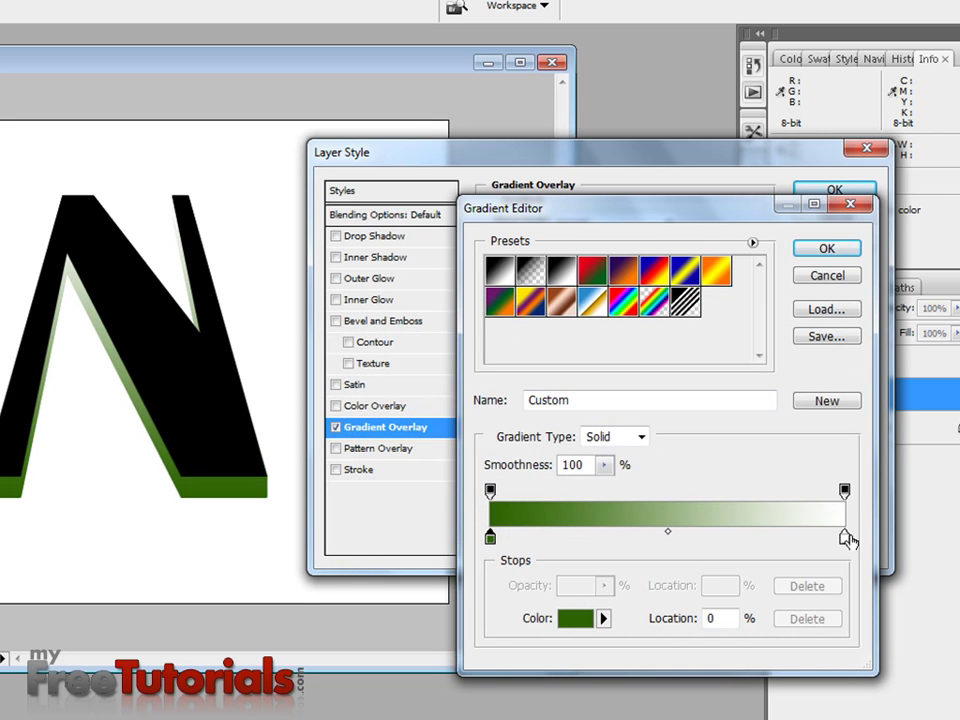
double_click(845, 540)
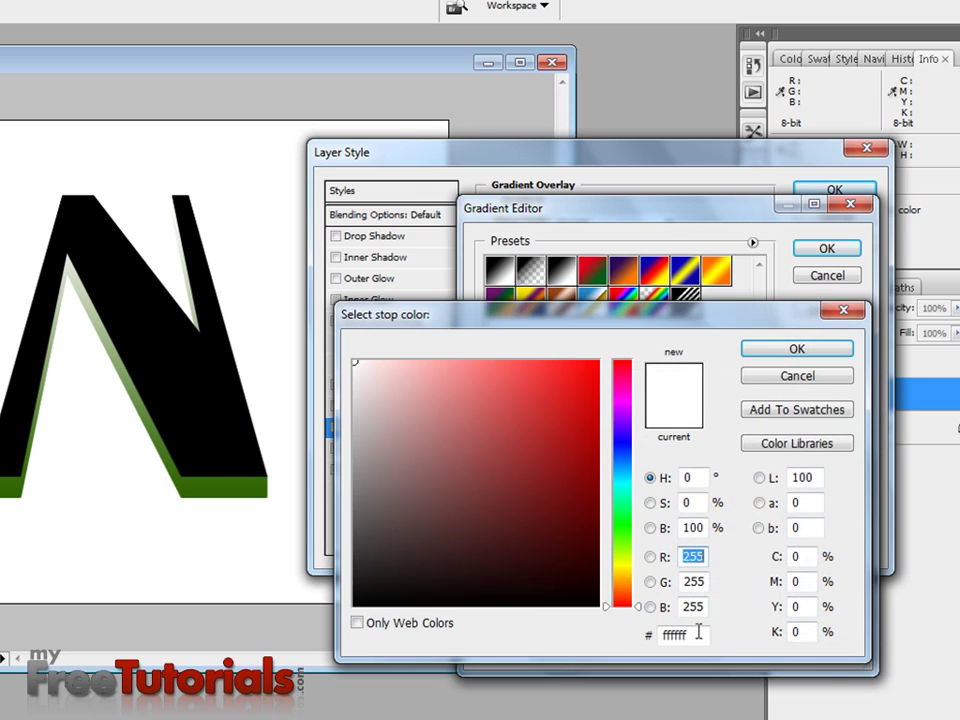
double_click(706, 634)
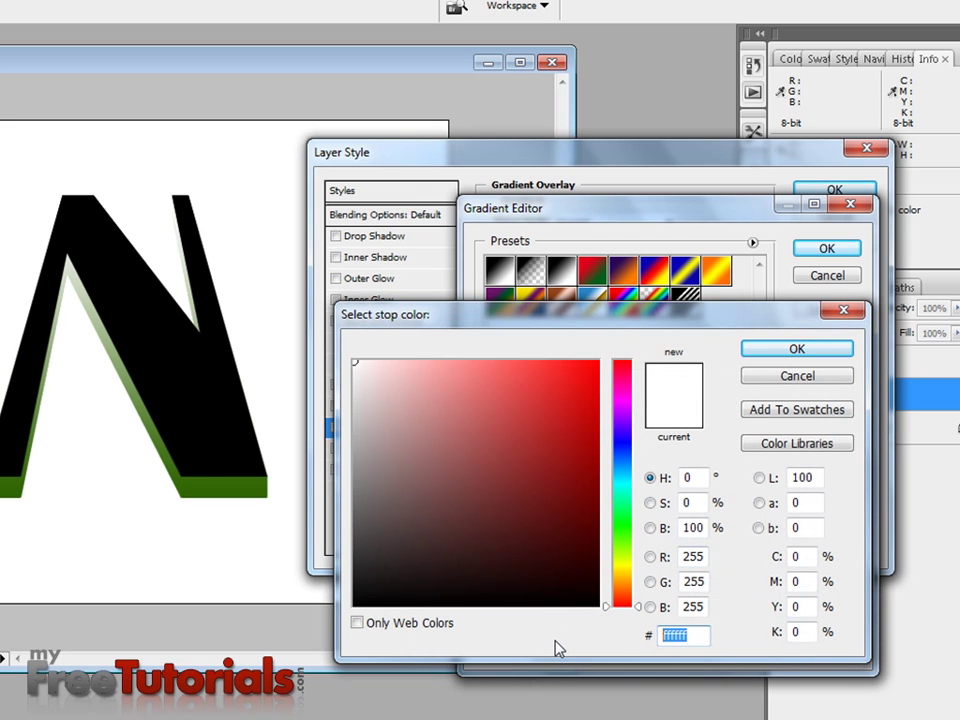
type("61")
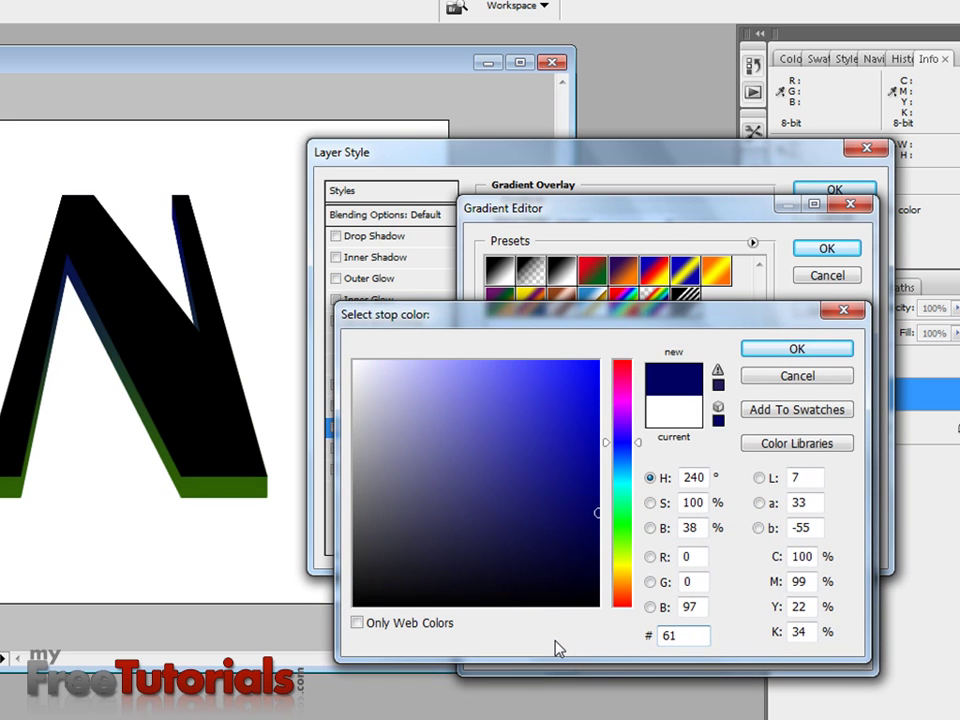
type("c")
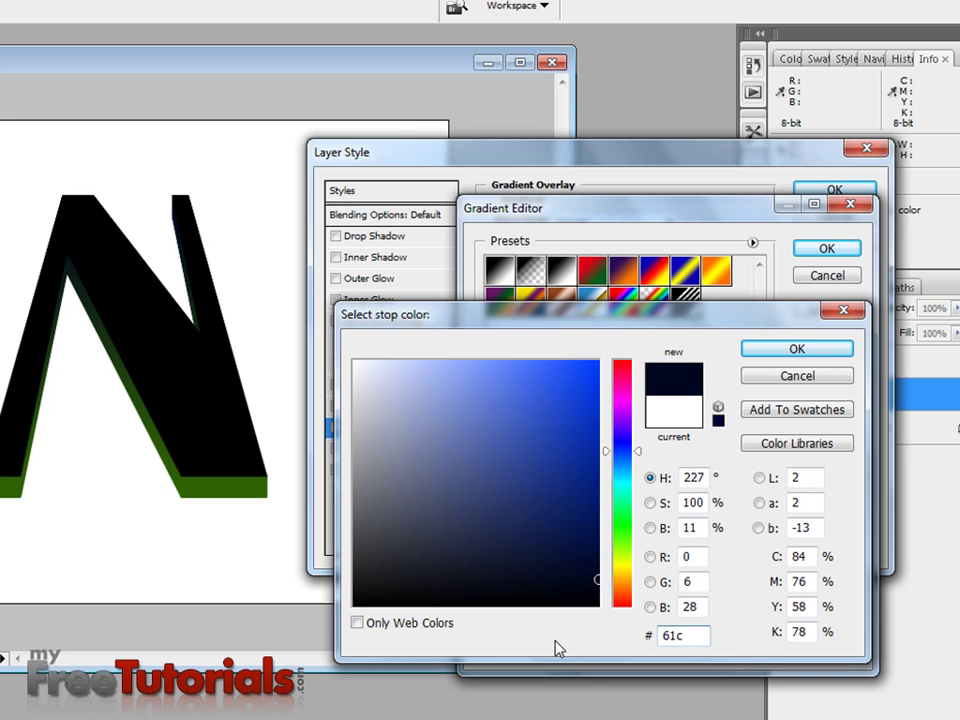
type("40f")
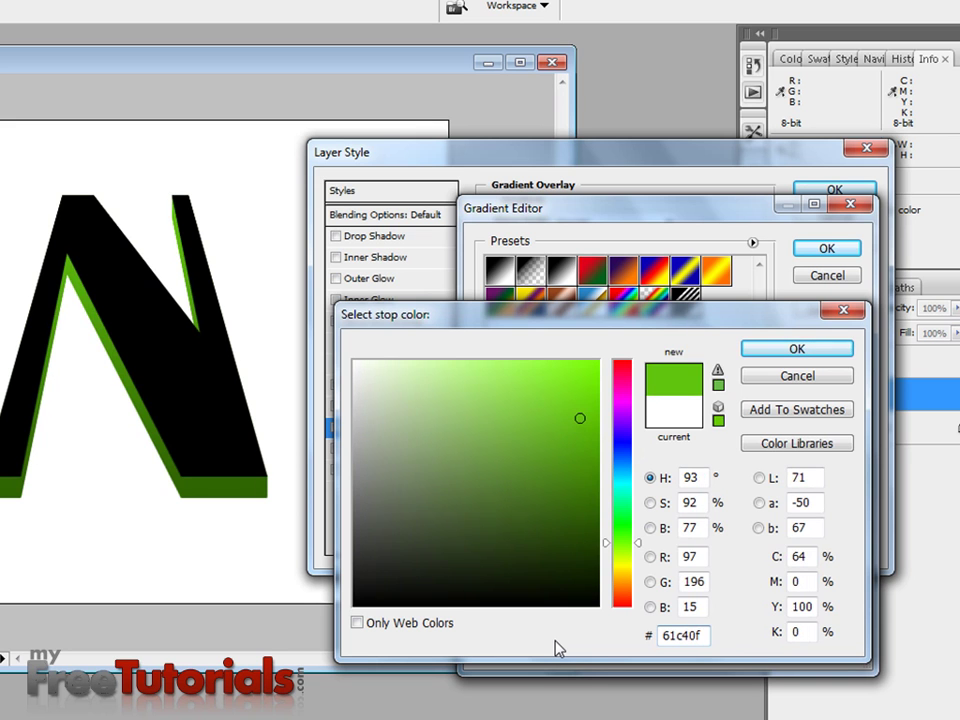
key("Return")
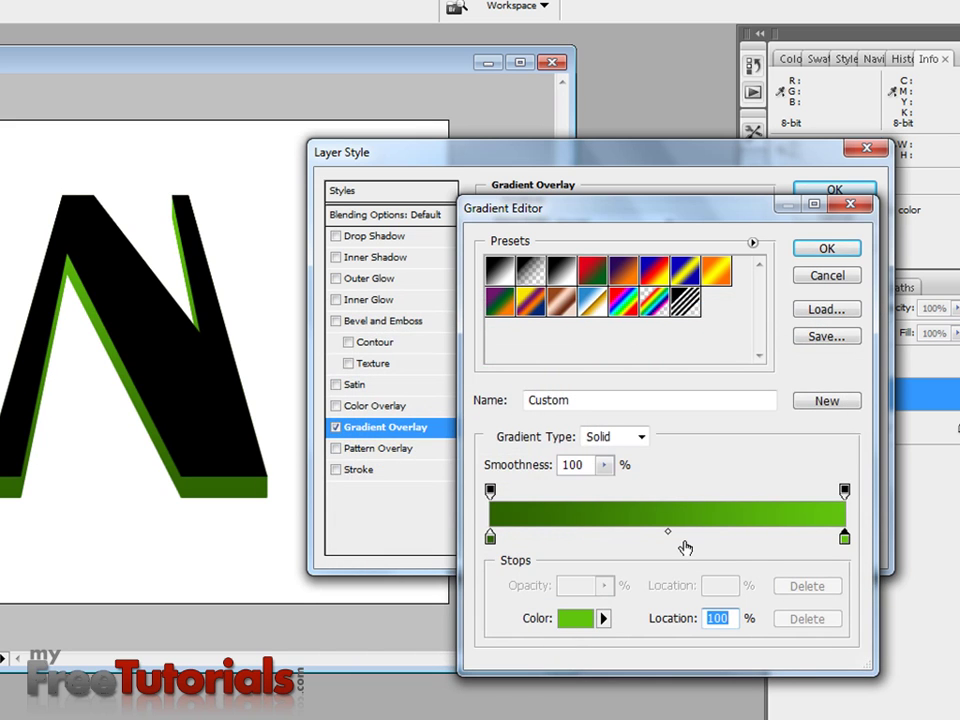
Add a middle gradient stop at 50% coloured d9f88e.
left_click(668, 540)
left_click_drag(669, 548, 670, 549)
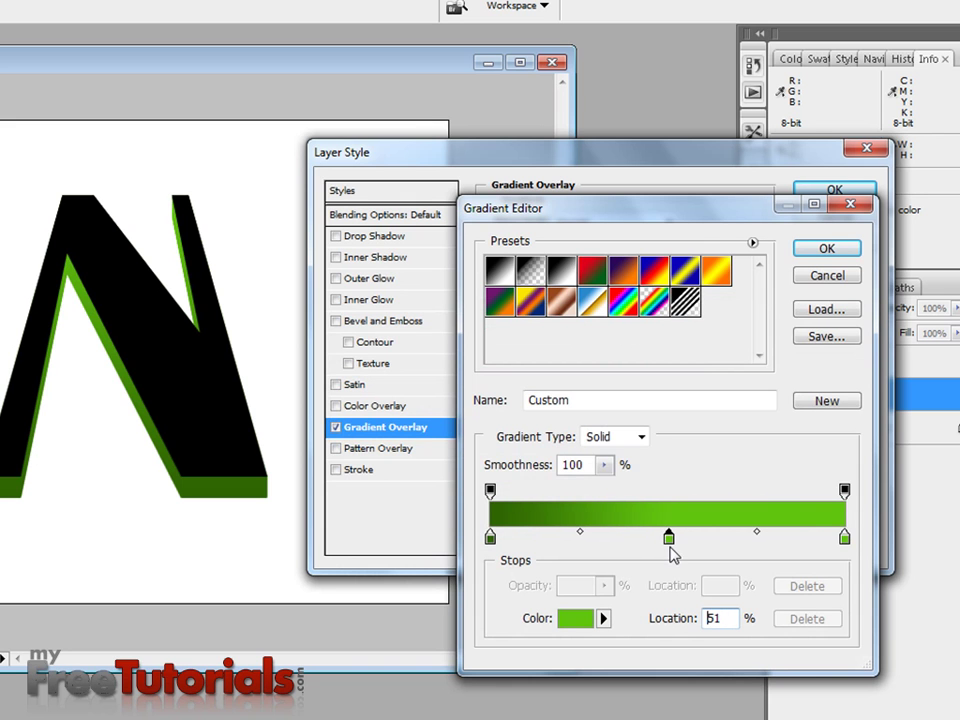
double_click(667, 538)
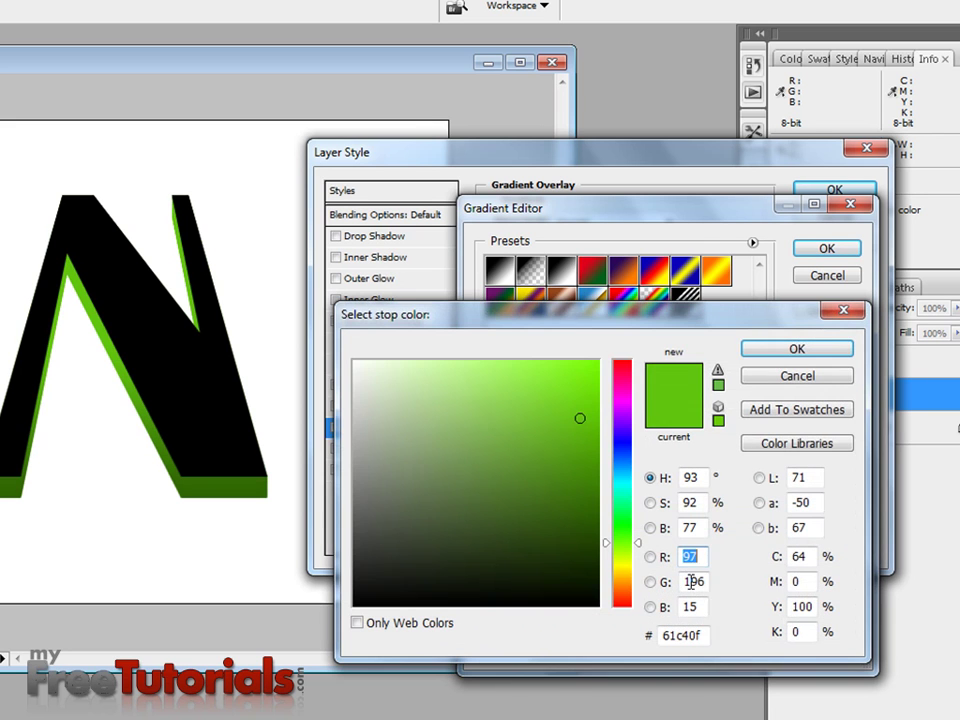
left_click(704, 633)
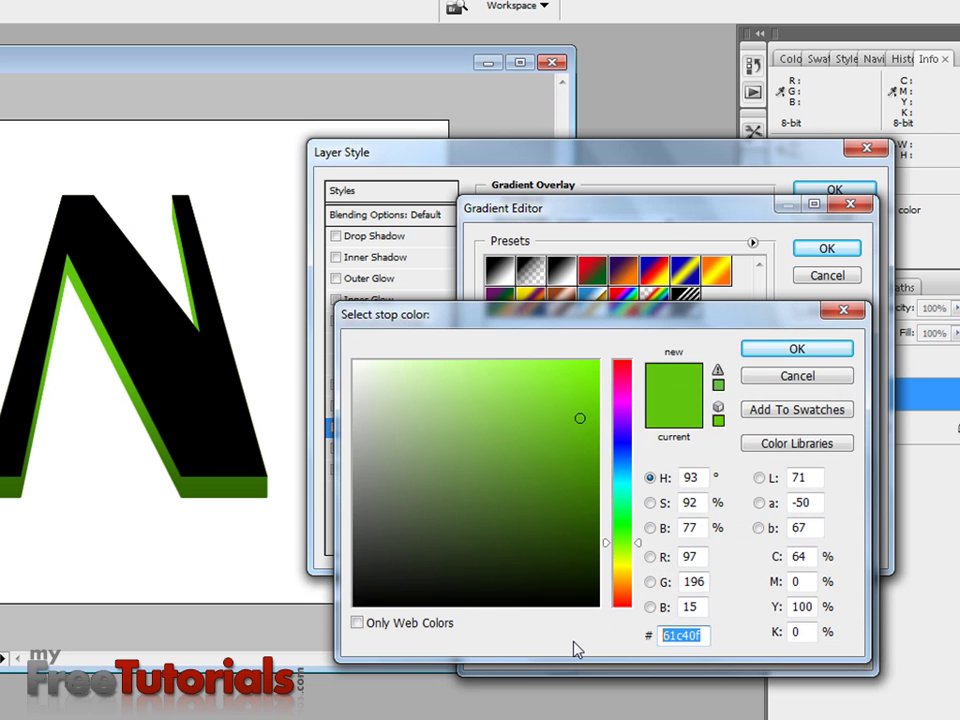
type("d")
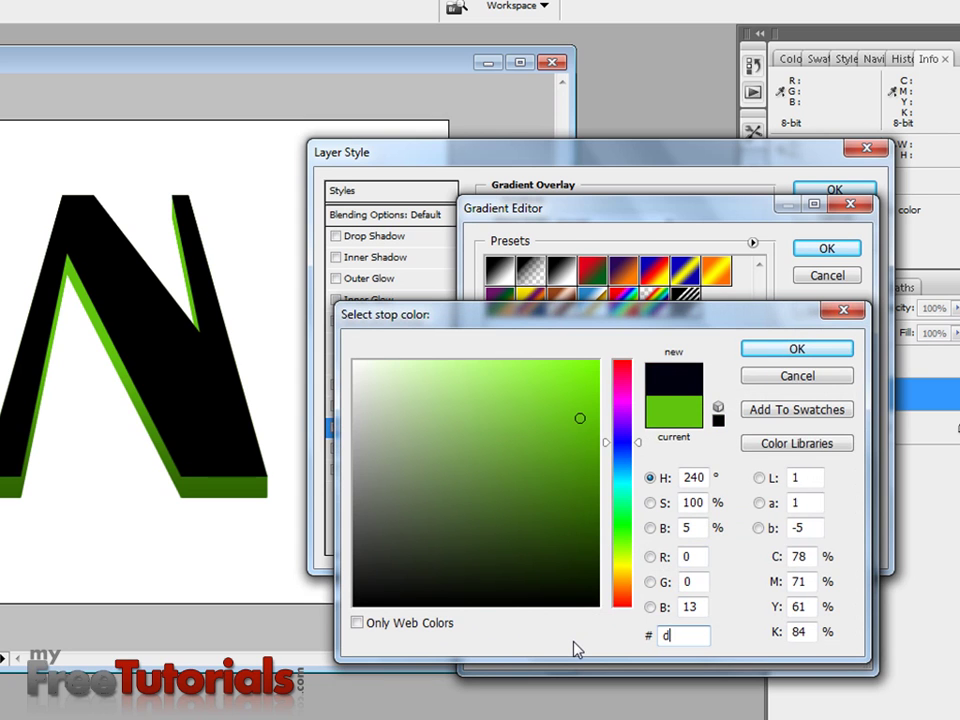
type("9")
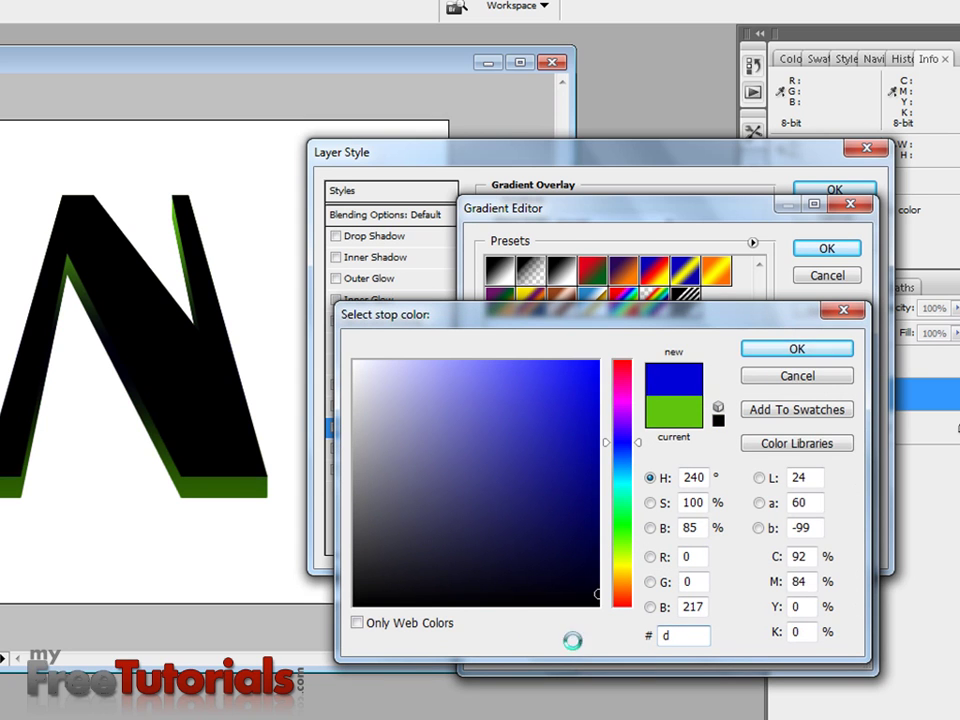
type("f")
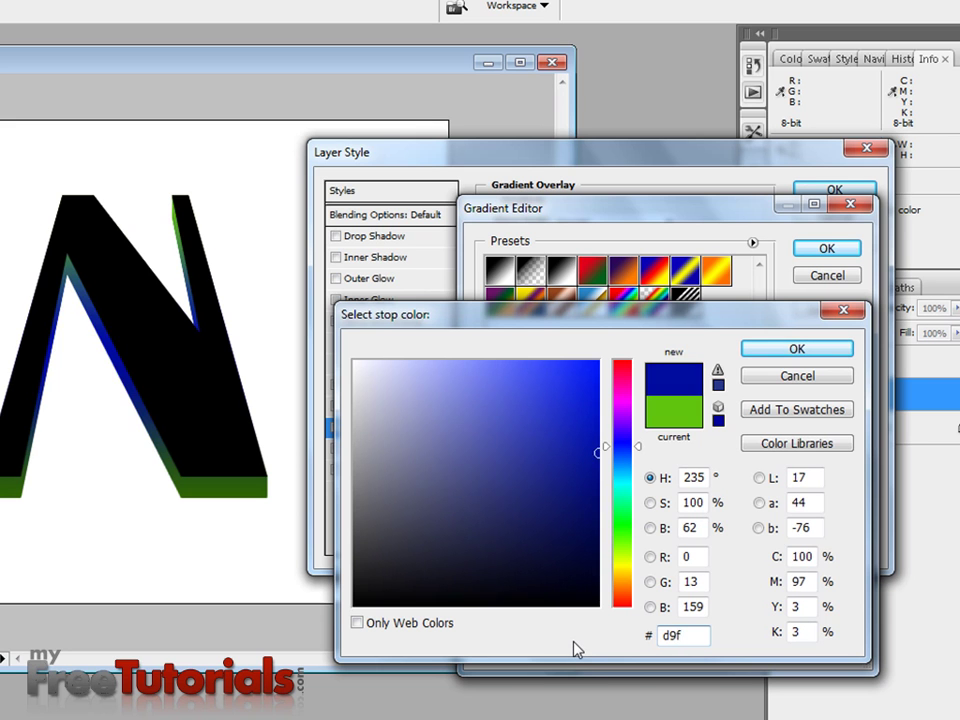
type("88")
type("e")
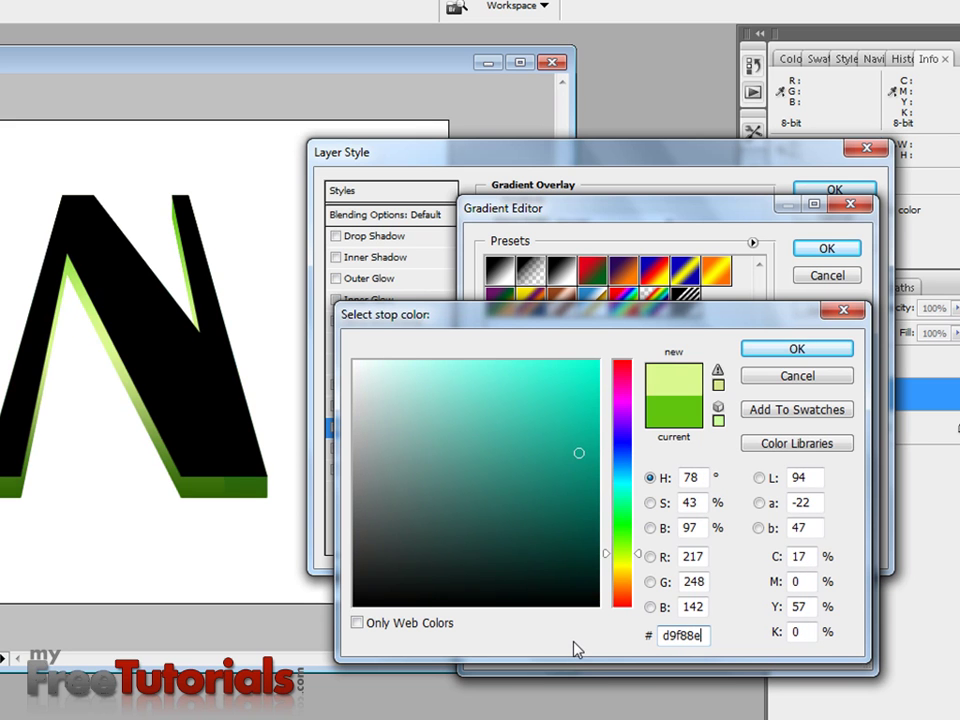
key("Return")
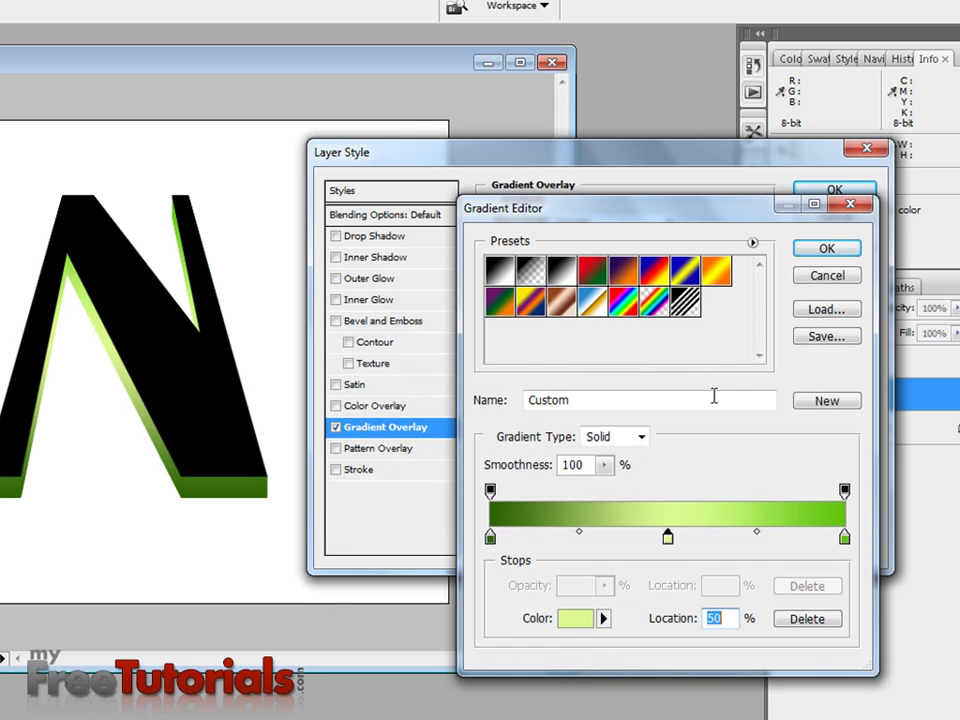
Accept the gradient, set the overlay to Reverse, and apply the layer style.
left_click(825, 248)
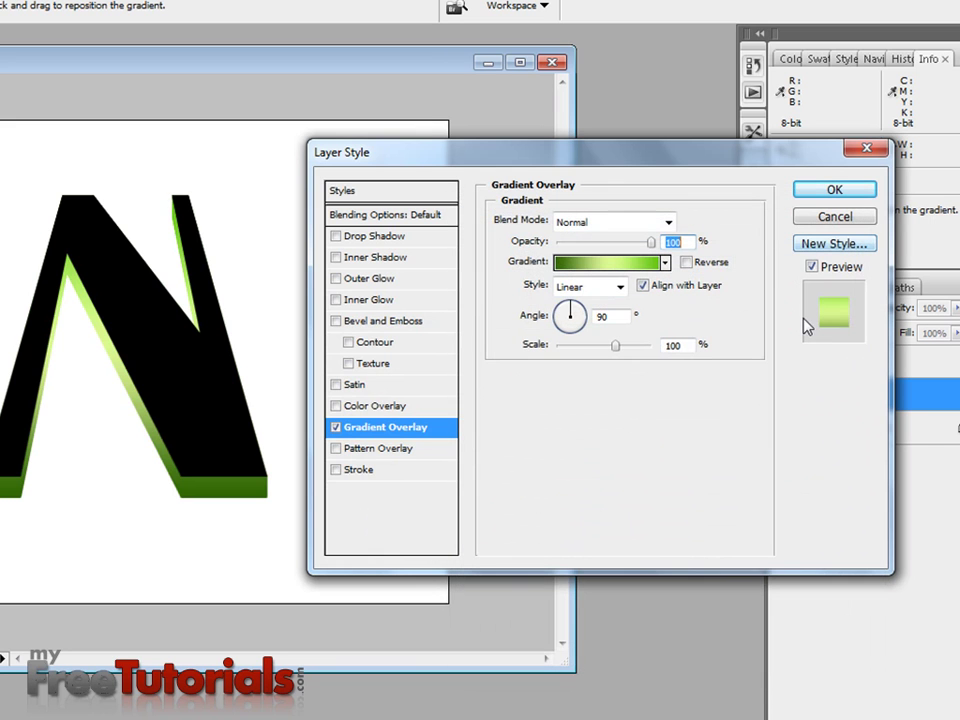
left_click(686, 263)
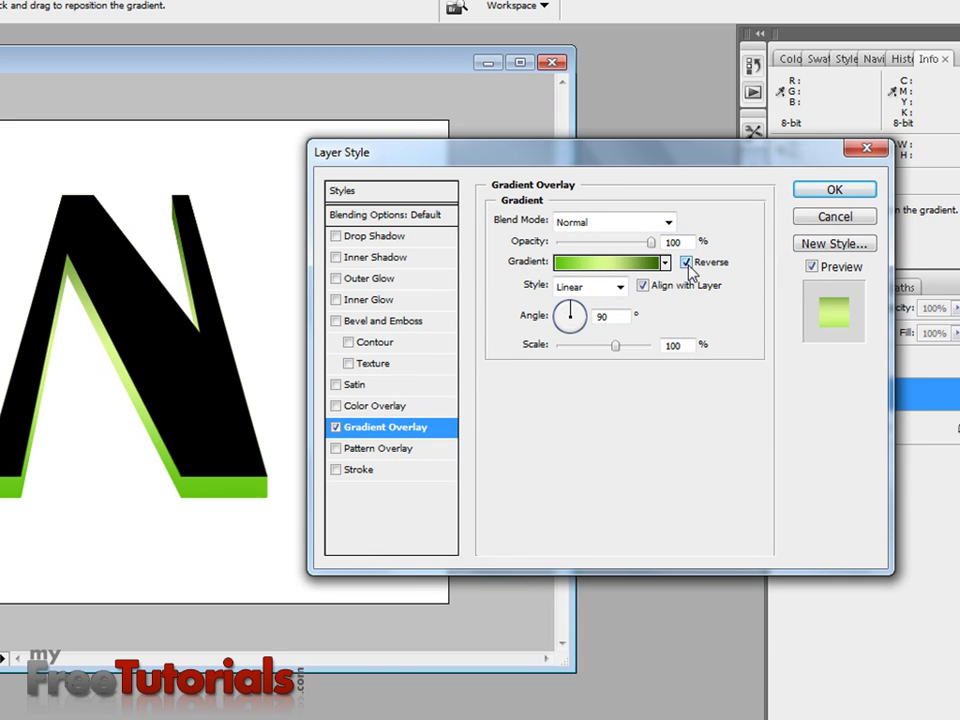
left_click(833, 190)
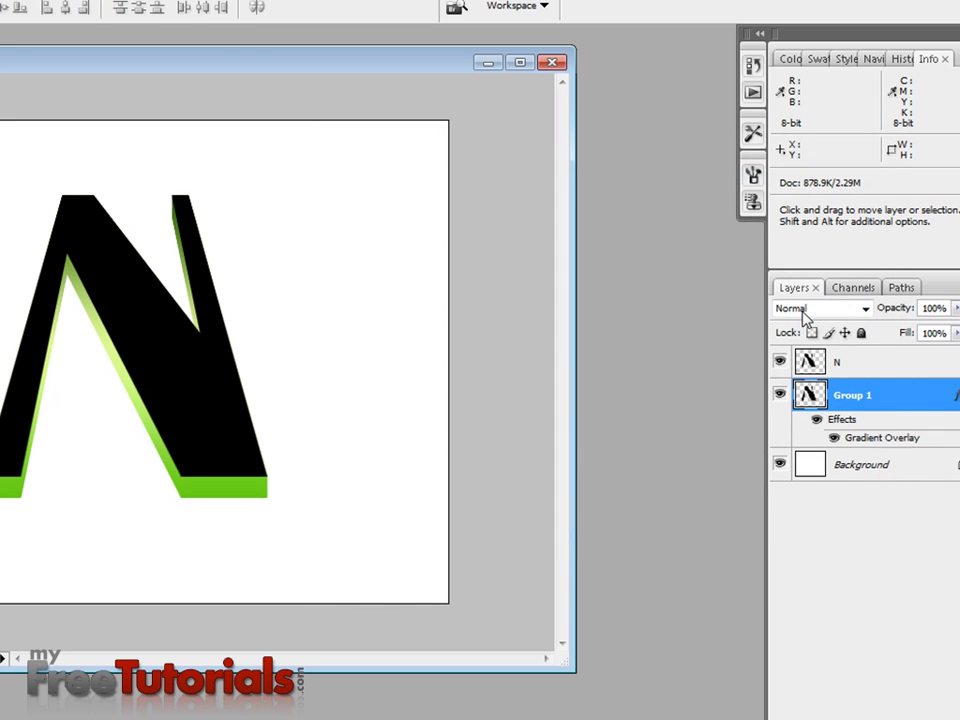
Add a Gradient Overlay to the N layer's style and begin editing its gradient.
left_click(891, 363)
right_click(891, 363)
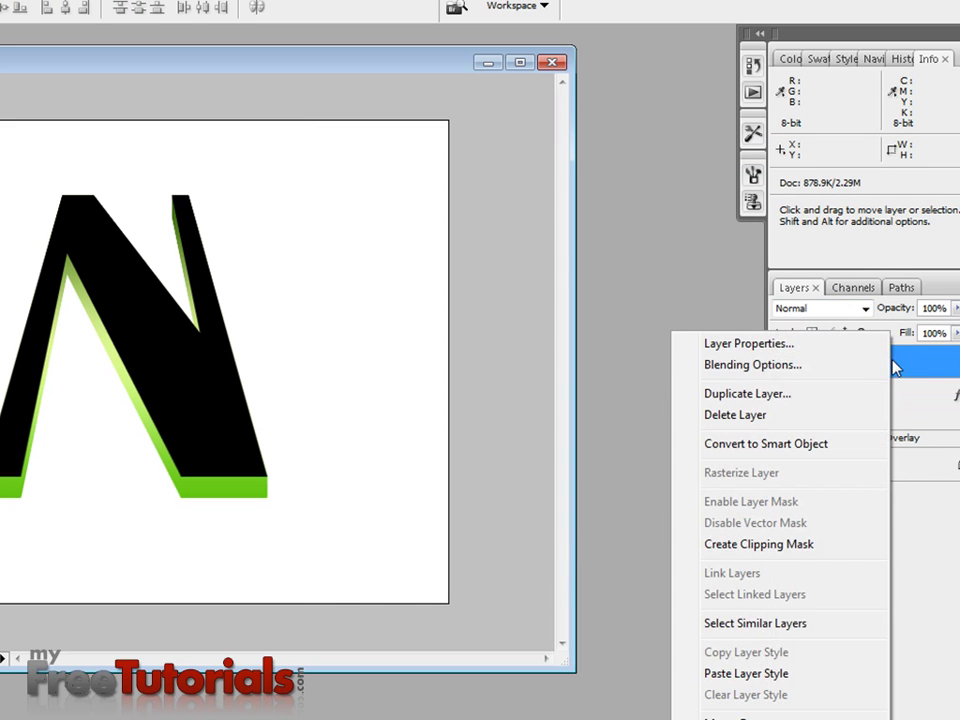
left_click(836, 372)
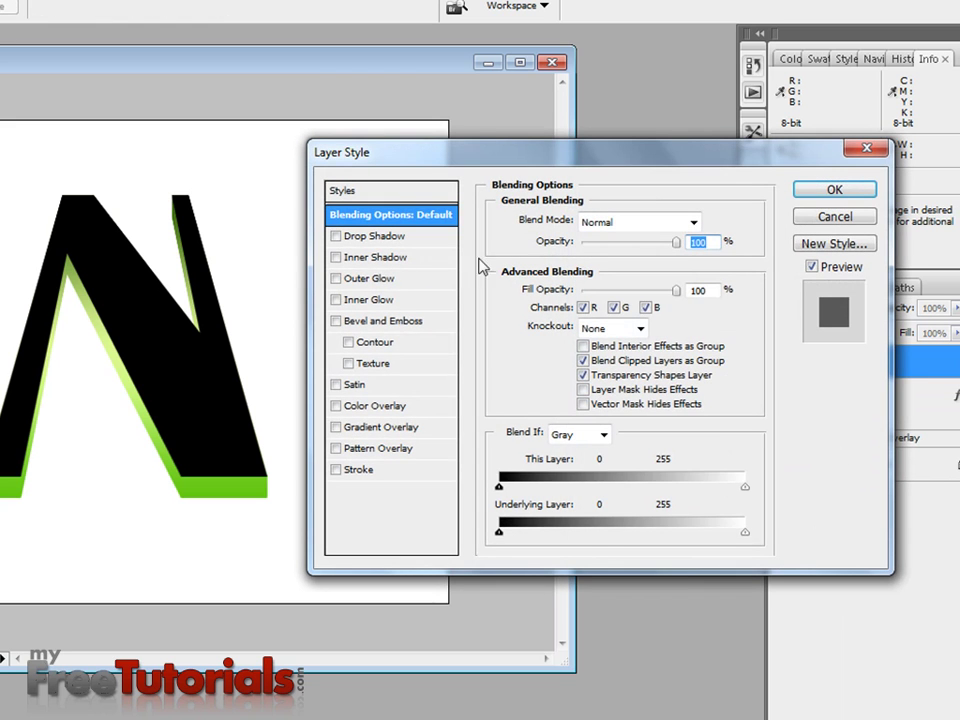
left_click(348, 429)
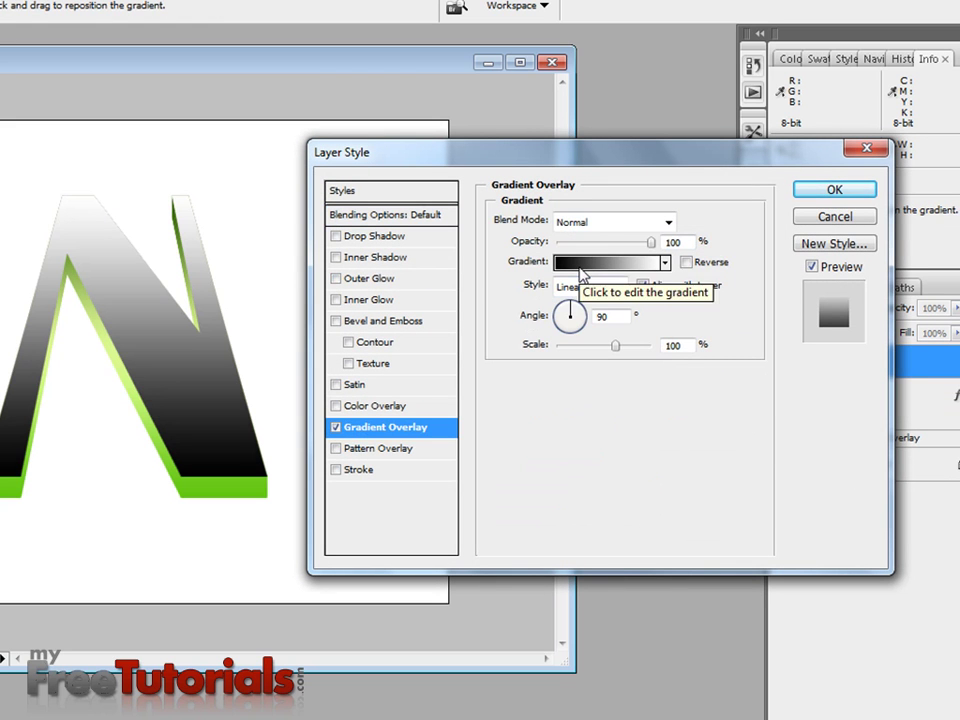
left_click(583, 265)
Set the front-face gradient stops to 3fa800 on the left and c3e69a on the right.
double_click(490, 540)
double_click(709, 636)
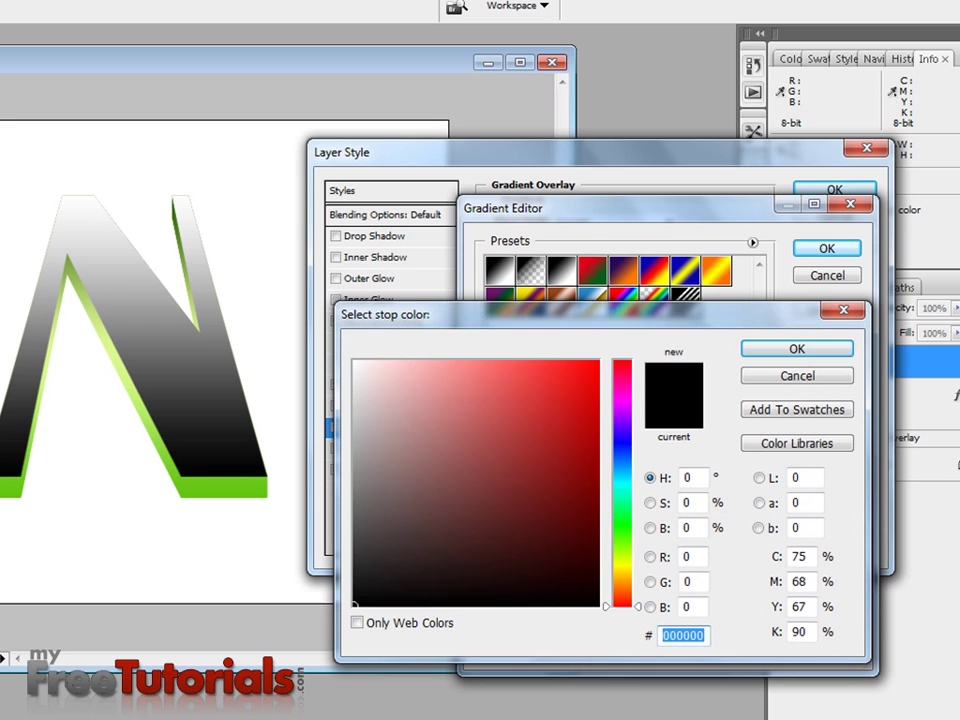
type("3fa800")
key("Return")
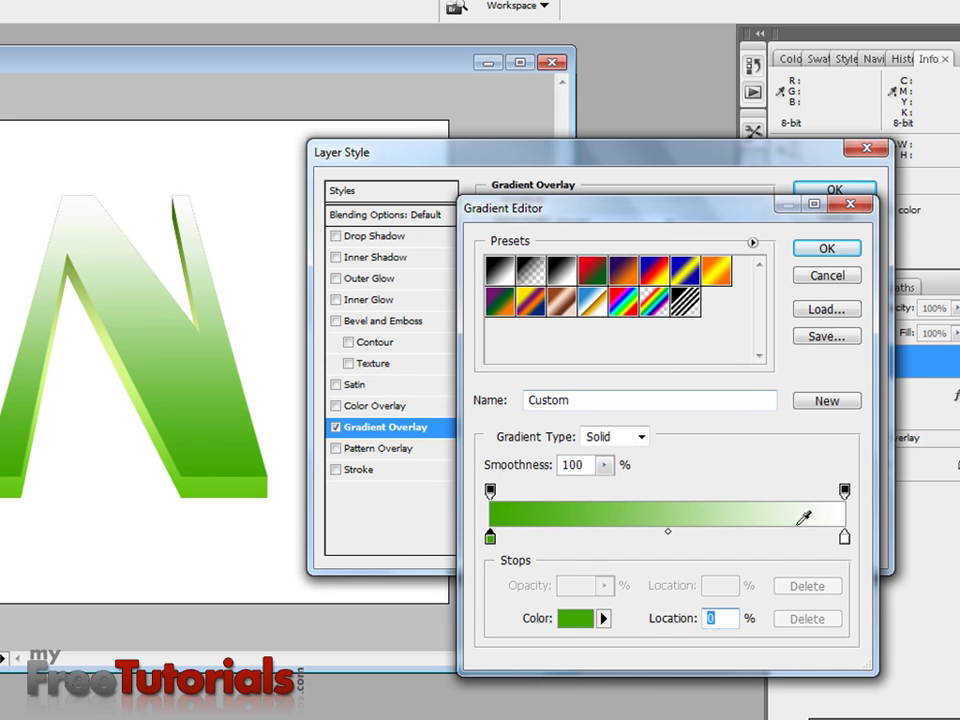
double_click(845, 541)
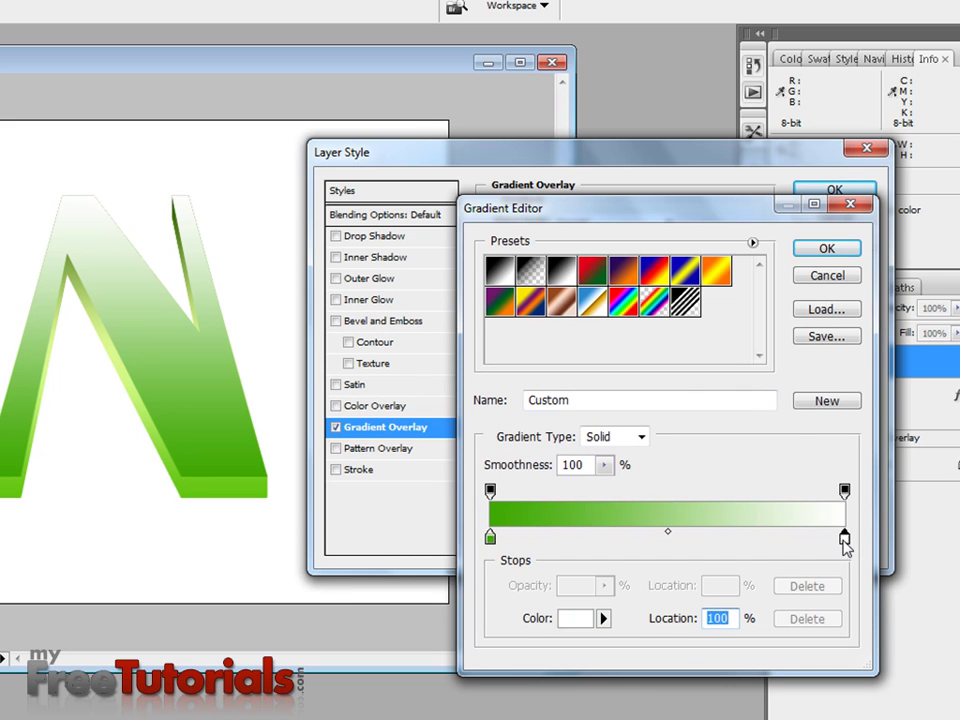
left_click_drag(690, 636, 631, 640)
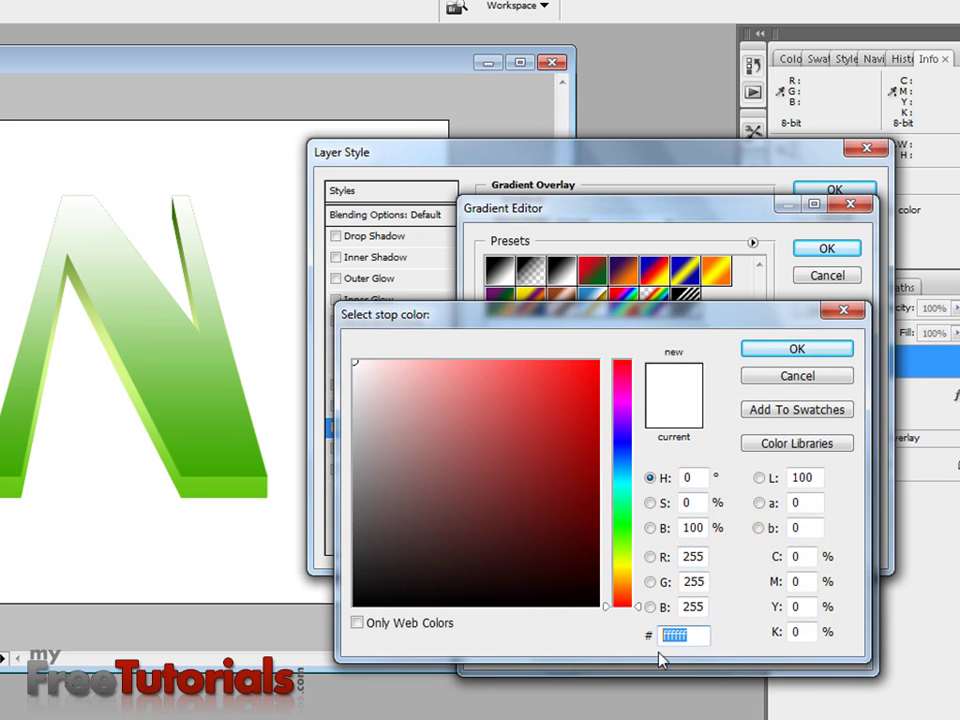
type("c")
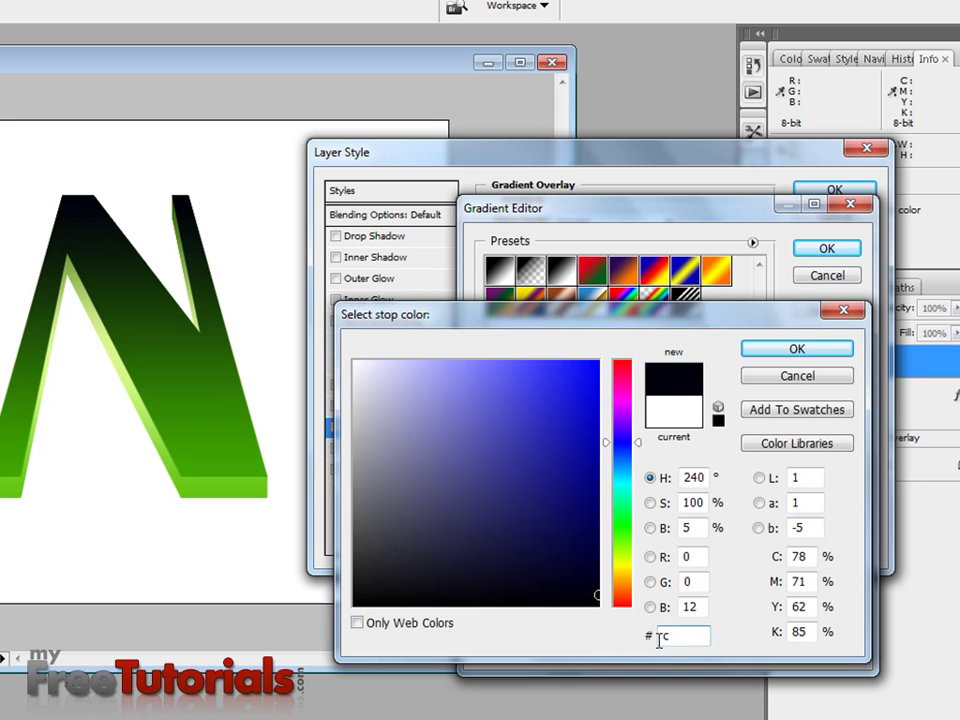
type("3e")
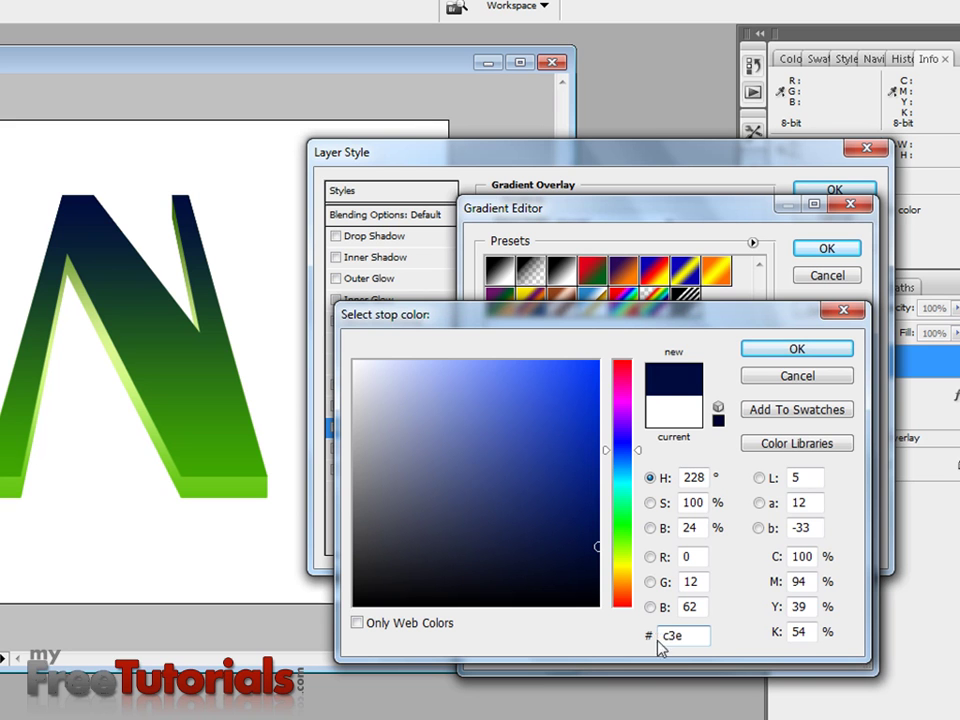
type("69a")
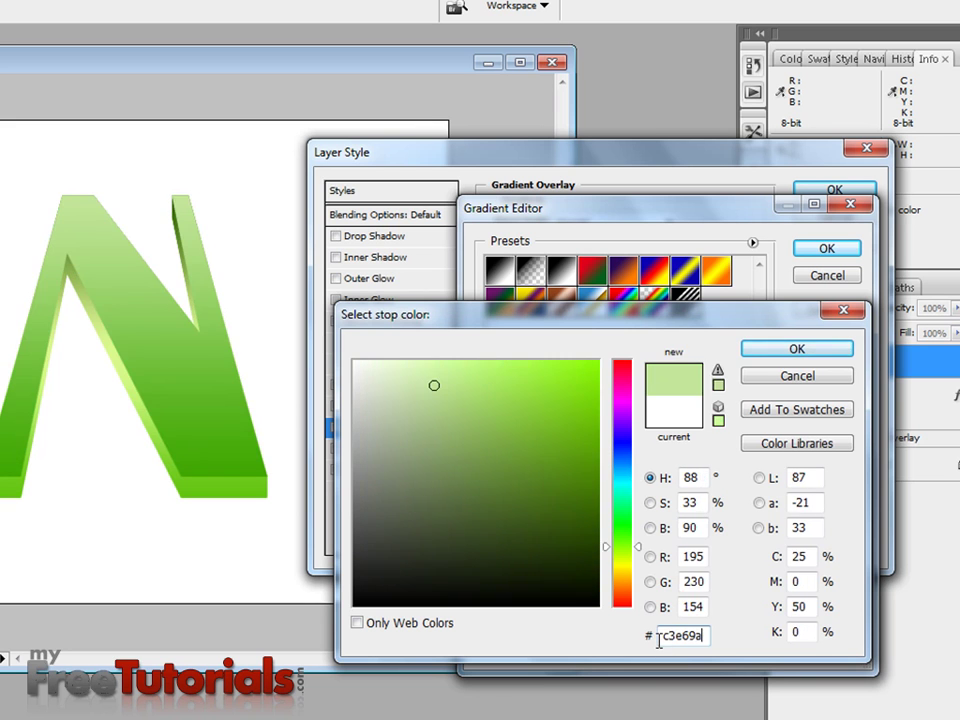
key("Return")
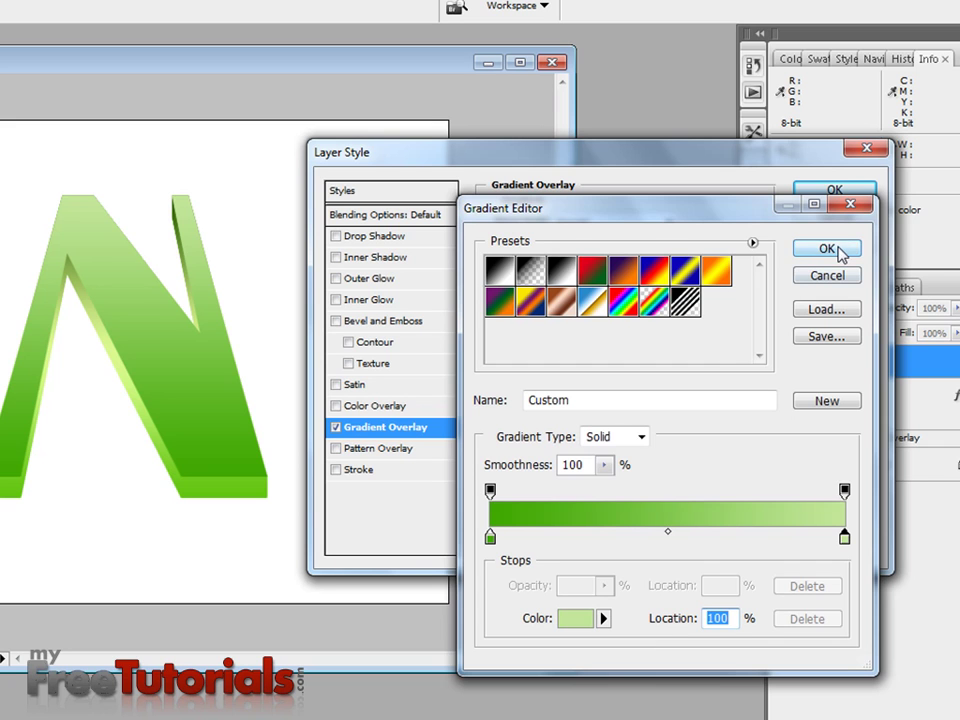
left_click(836, 250)
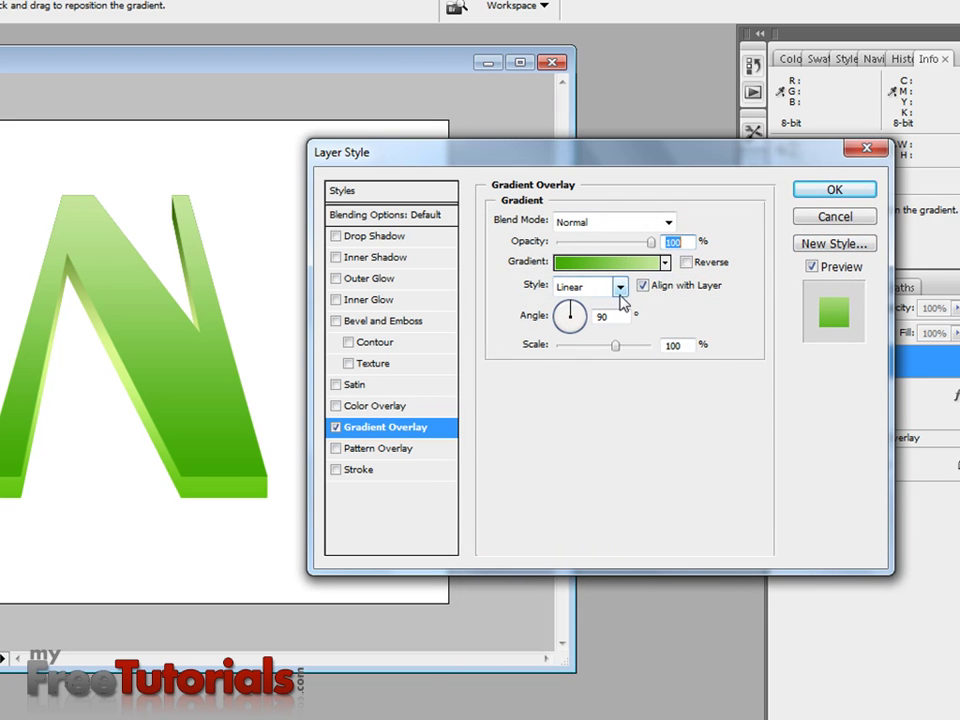
Add a 1 px white Stroke at 78% opacity to the N layer style.
left_click(366, 472)
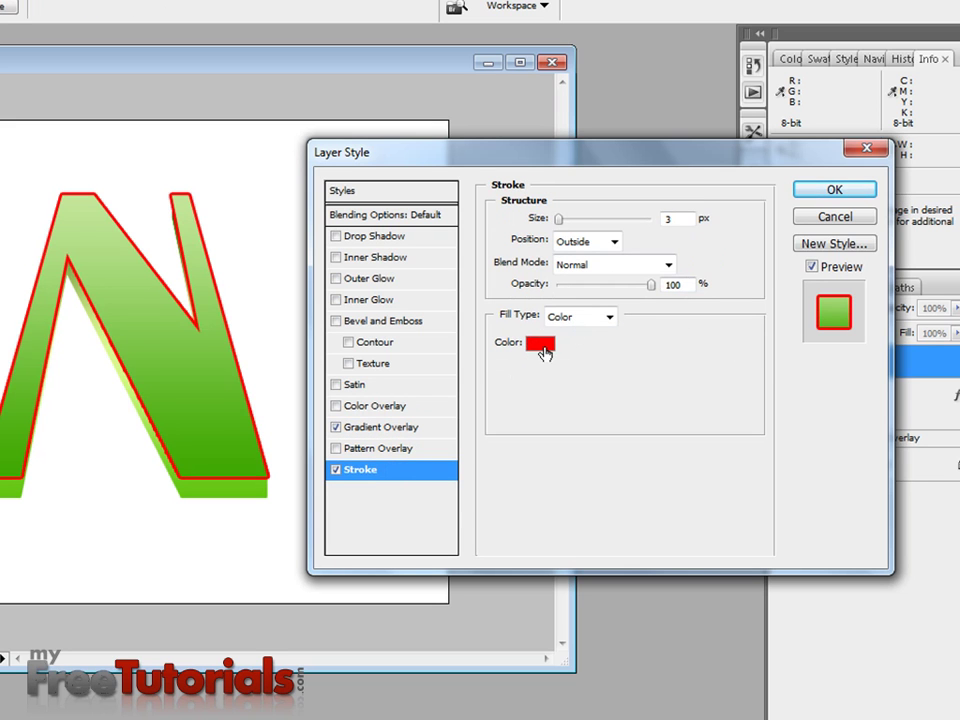
left_click_drag(570, 221, 567, 222)
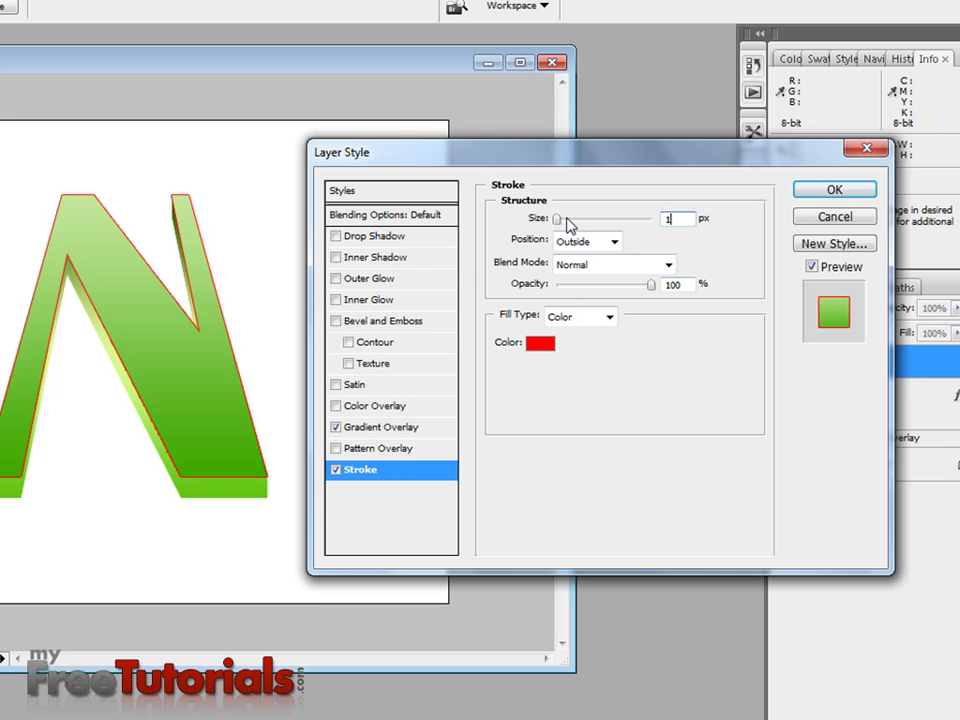
left_click(540, 343)
left_click(778, 350)
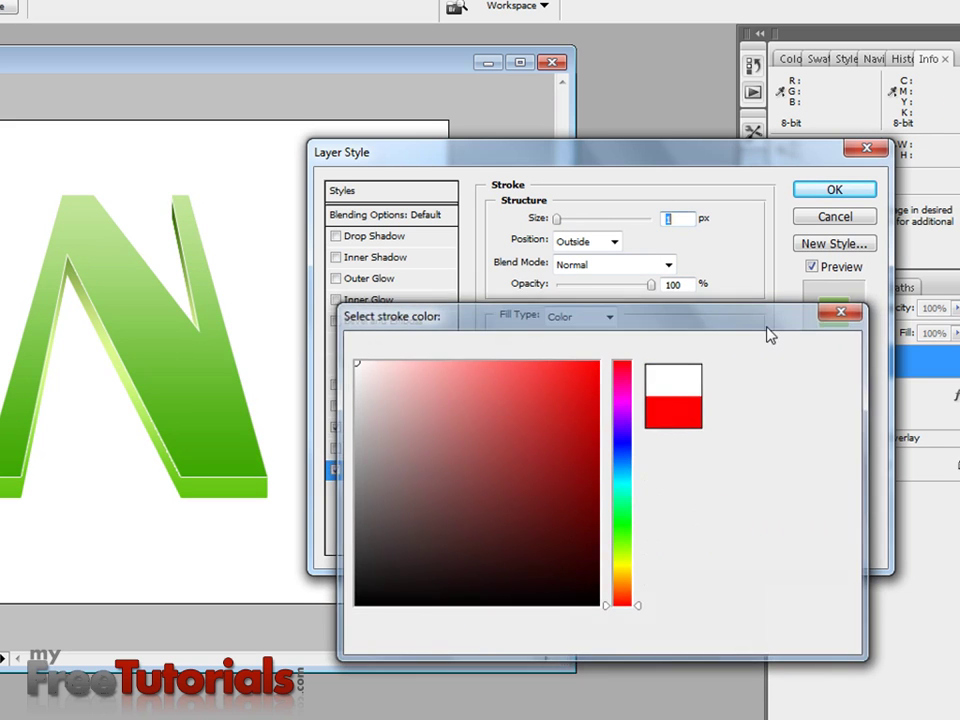
left_click(546, 285)
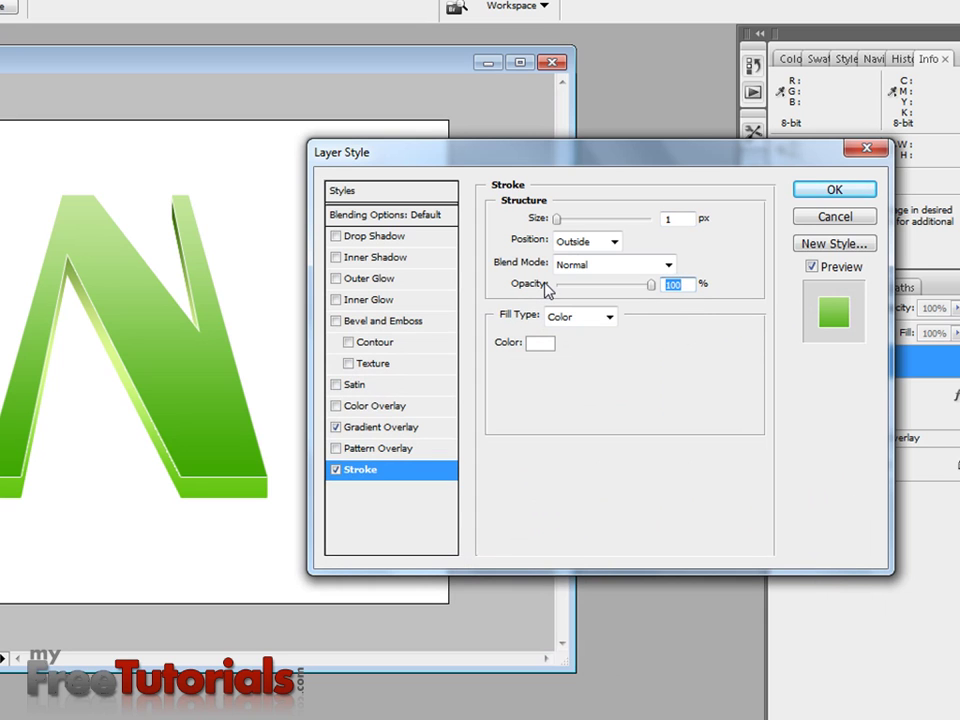
type("78")
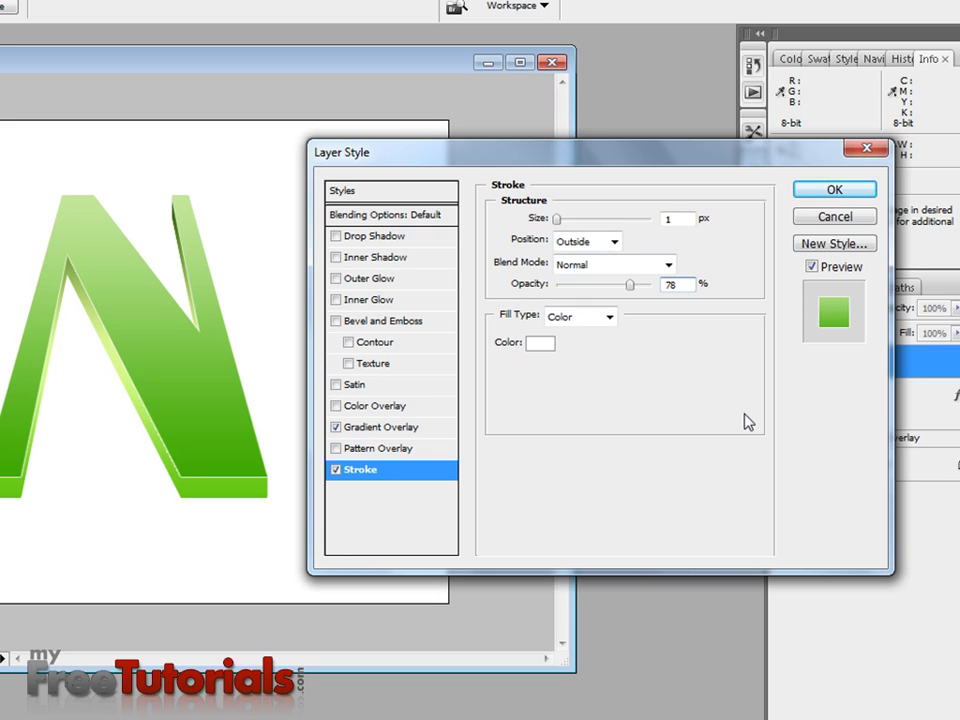
left_click(812, 190)
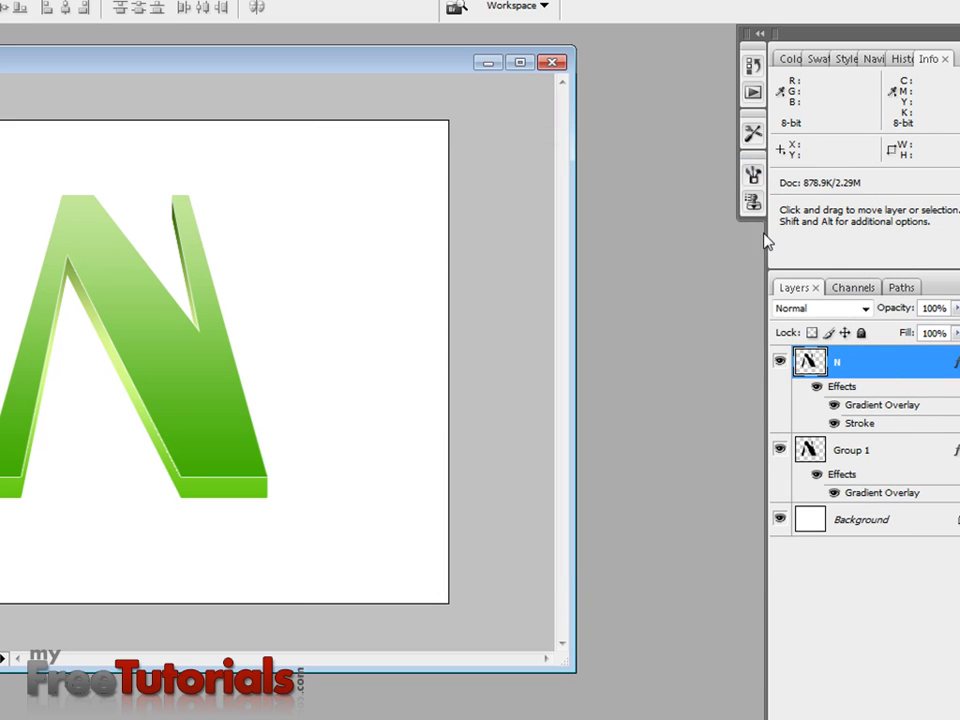
Collapse the effect lists, select N with Group 1, and nudge both up and left.
left_click(957, 362)
left_click(957, 395)
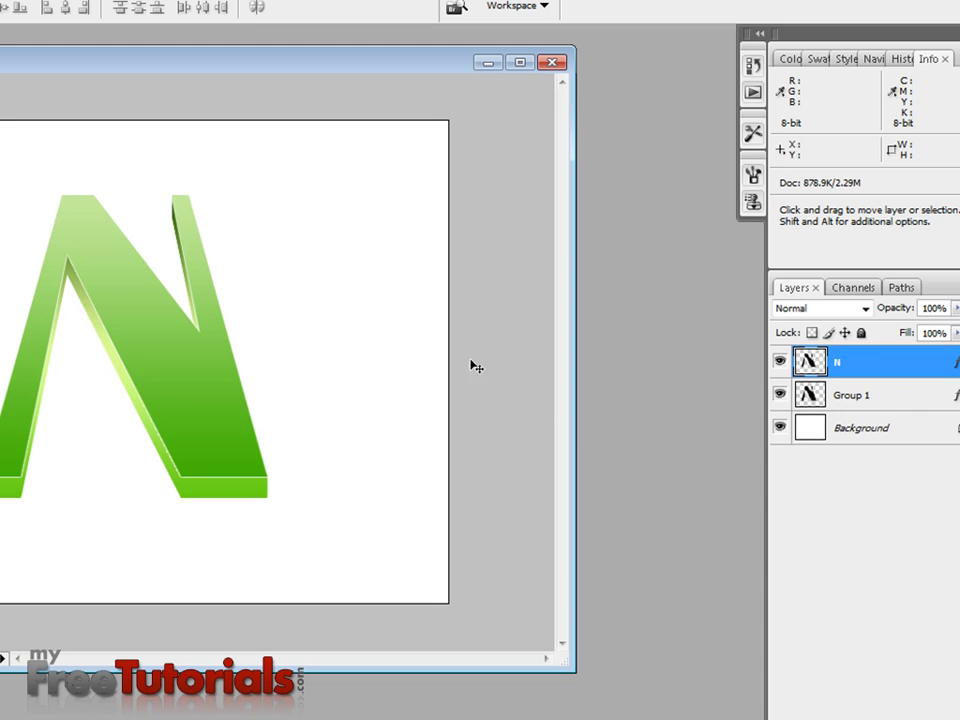
left_click(851, 398, "shift")
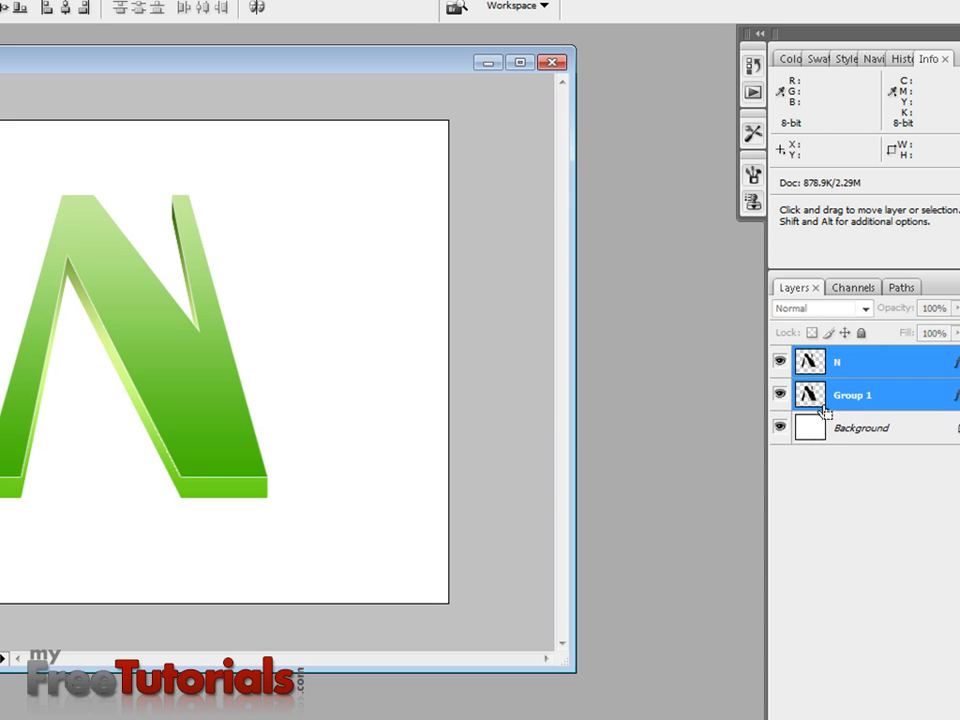
mouse_move(144, 385)
left_mouse_down()
mouse_move(135, 340)
mouse_move(140, 380)
left_mouse_up()
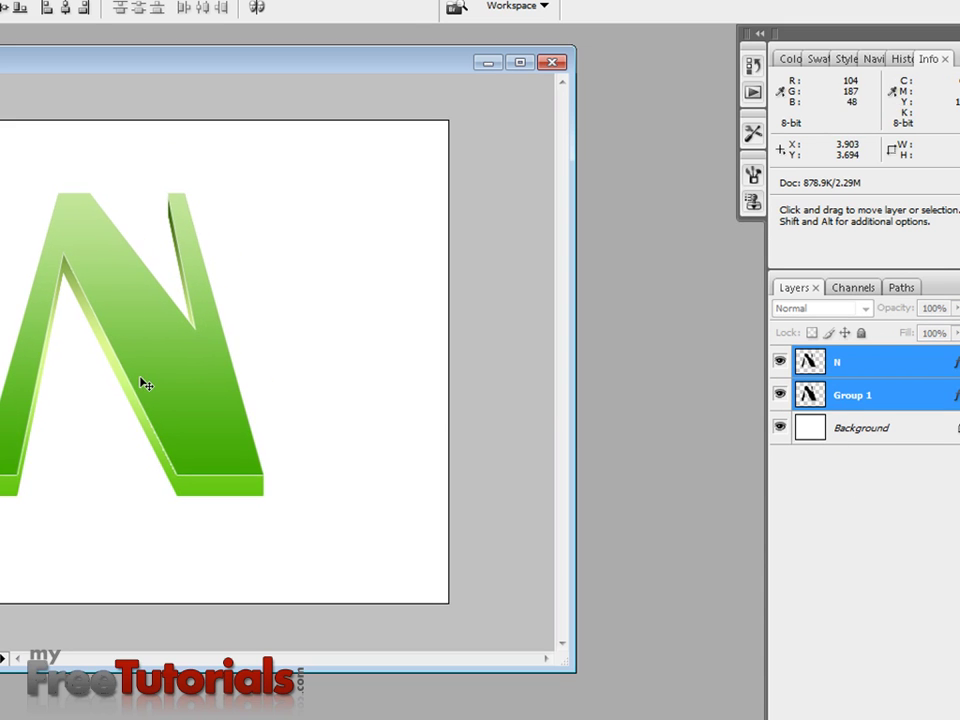